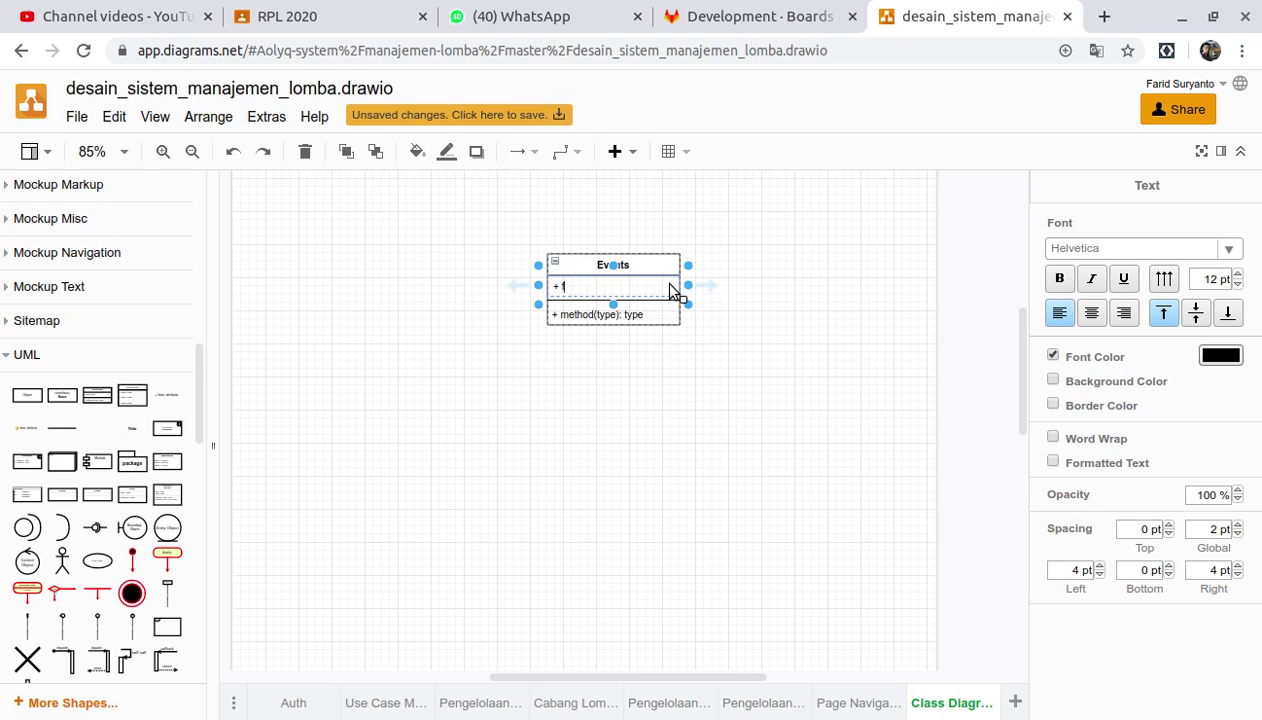
# Set the Events class's first attribute to "id: string" and make three copies of that row
pyautogui.write('id: string')
pyautogui.click(794, 295)
pyautogui.click(645, 292)
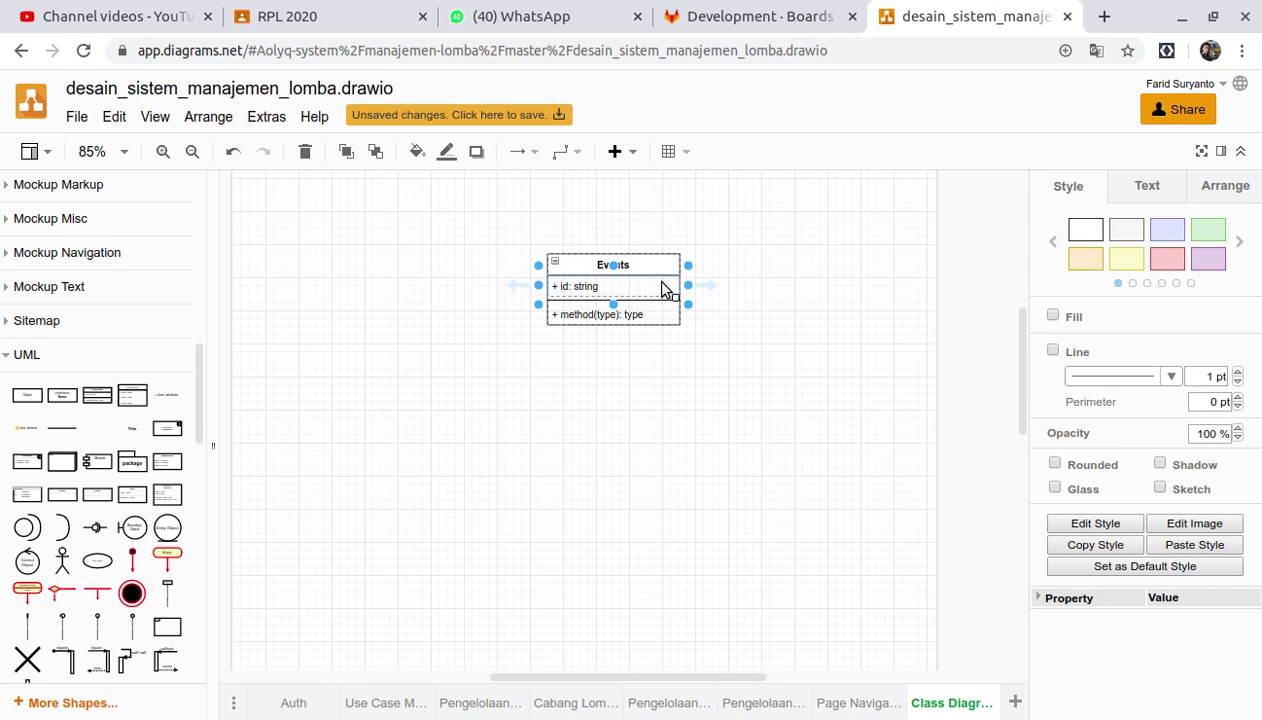
pyautogui.hotkey('ctrl', 'd')
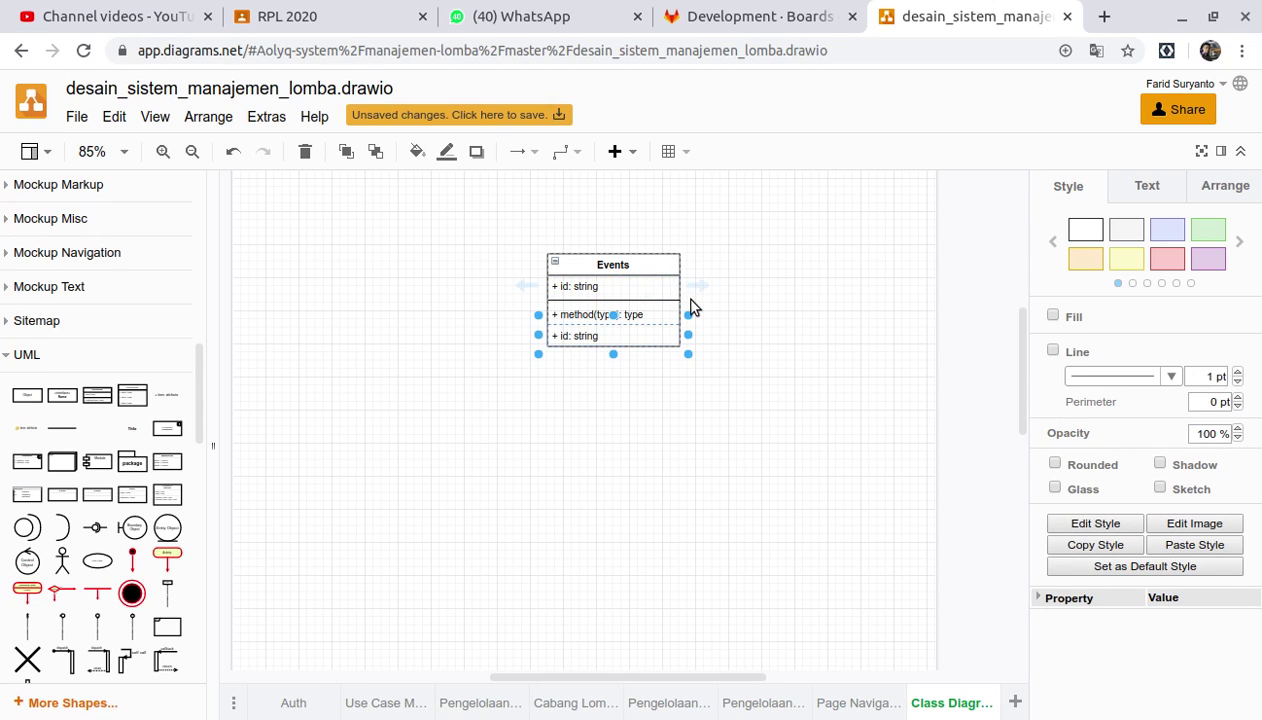
pyautogui.hotkey('ctrl', 'd')
pyautogui.hotkey('ctrl', 'd')
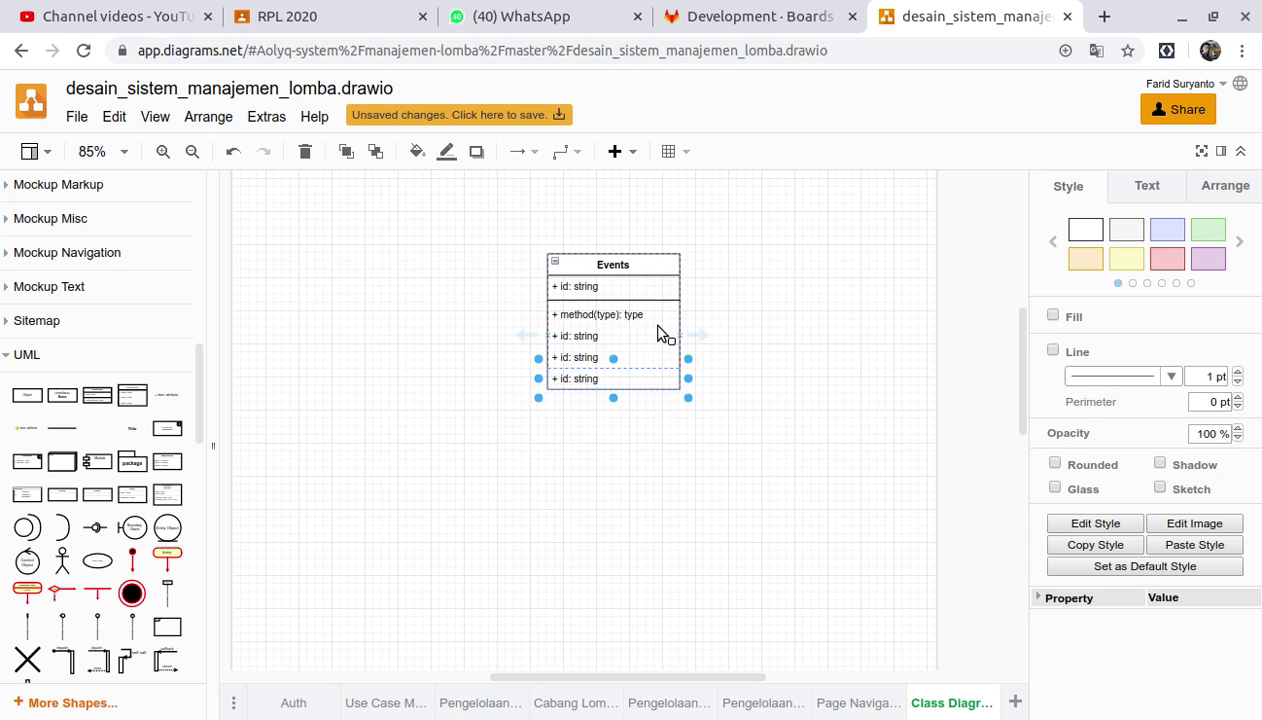
# Move one "id: string" copy above the class divider as the second attribute and change it to "name: string"
pyautogui.click(612, 345)
pyautogui.moveTo(597, 349); pyautogui.dragTo(606, 313)
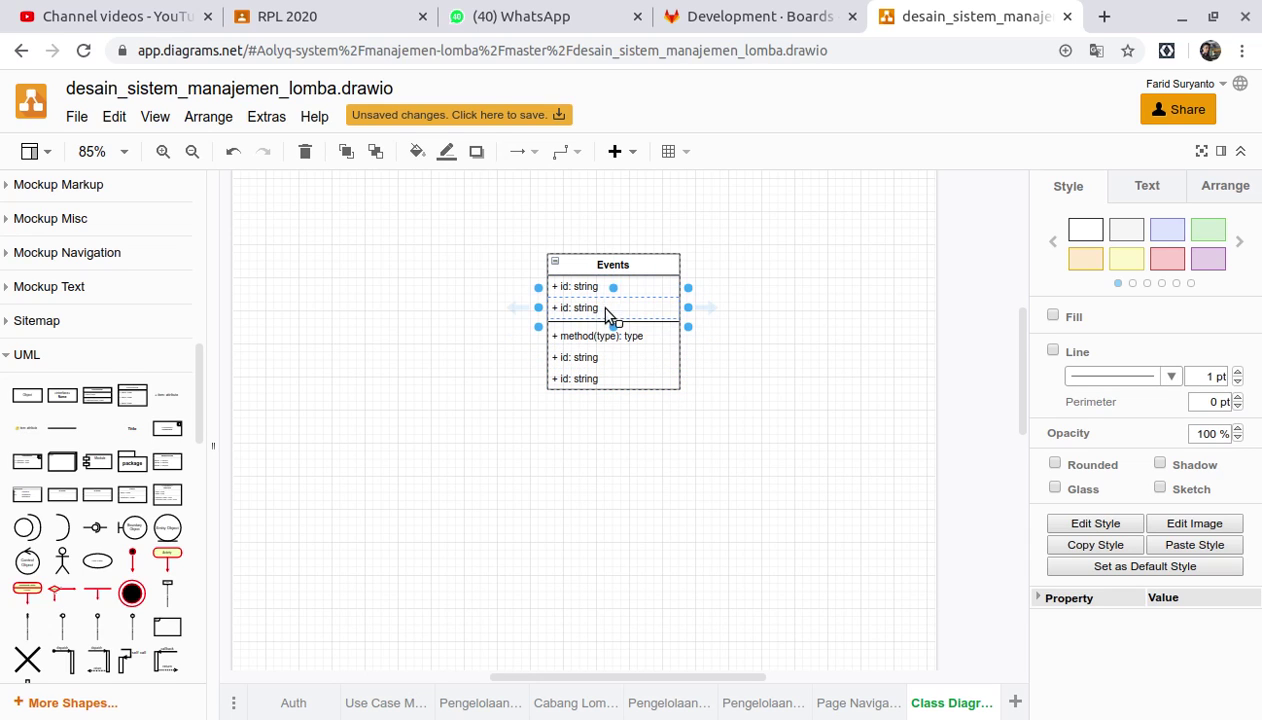
pyautogui.click(596, 314)
pyautogui.doubleClick(630, 314)
pyautogui.click(628, 314)
pyautogui.press('Left')
pyautogui.press('Left')
pyautogui.press('Left')
pyautogui.press('Left')
pyautogui.press('Left')
pyautogui.press('Left')
pyautogui.press('Left')
pyautogui.press('Left')
pyautogui.press('BackSpace')
pyautogui.press('BackSpace')
pyautogui.write('name')
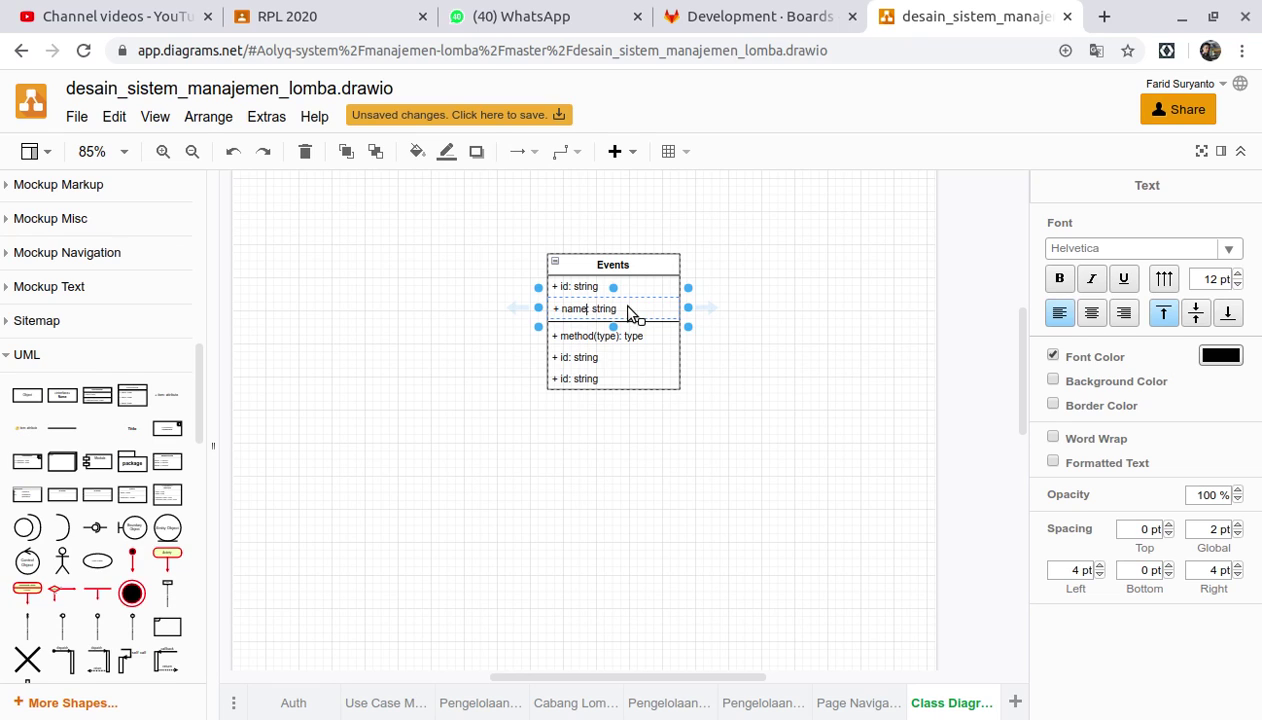
# Change the second attribute of the Events class to "title: string"
pyautogui.press('BackSpace')
pyautogui.press('BackSpace')
pyautogui.press('BackSpace')
pyautogui.press('BackSpace')
pyautogui.write('title')
# Move the next "id: string" copy above the divider as the third attribute, and rename the second attribute to "name"
pyautogui.click(606, 359)
pyautogui.moveTo(585, 354); pyautogui.dragTo(597, 323)
pyautogui.click(572, 313)
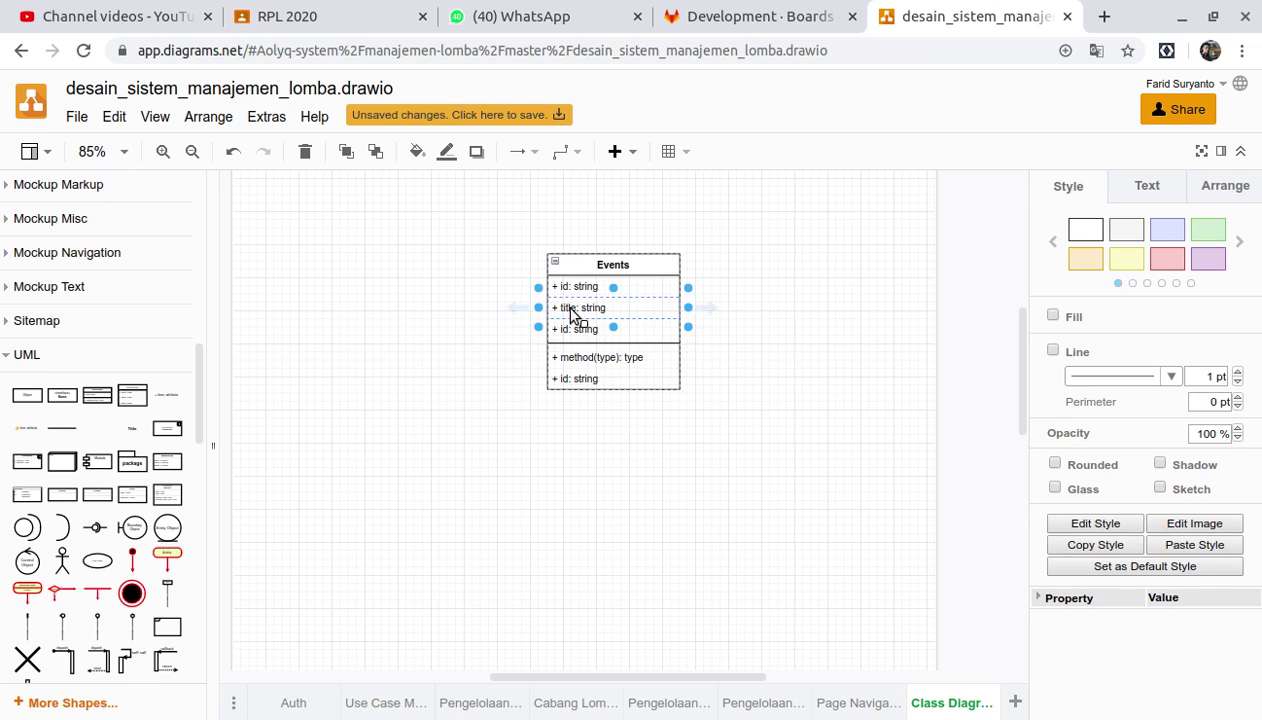
pyautogui.doubleClick(646, 315)
pyautogui.press('Home')
pyautogui.press('Right')
pyautogui.press('Right')
pyautogui.press('Right')
pyautogui.press('Right')
pyautogui.press('Right')
pyautogui.press('BackSpace')
pyautogui.press('BackSpace')
pyautogui.press('BackSpace')
pyautogui.press('BackSpace')
pyautogui.press('BackSpace')
pyautogui.press('BackSpace')
pyautogui.write('name')
# Change the third attribute of the Events class to "description: string"
pyautogui.click(577, 330)
pyautogui.doubleClick(577, 330)
pyautogui.click(563, 330)
pyautogui.press('Delete')
pyautogui.press('Delete')
pyautogui.press('Delete')
pyautogui.write('descr')
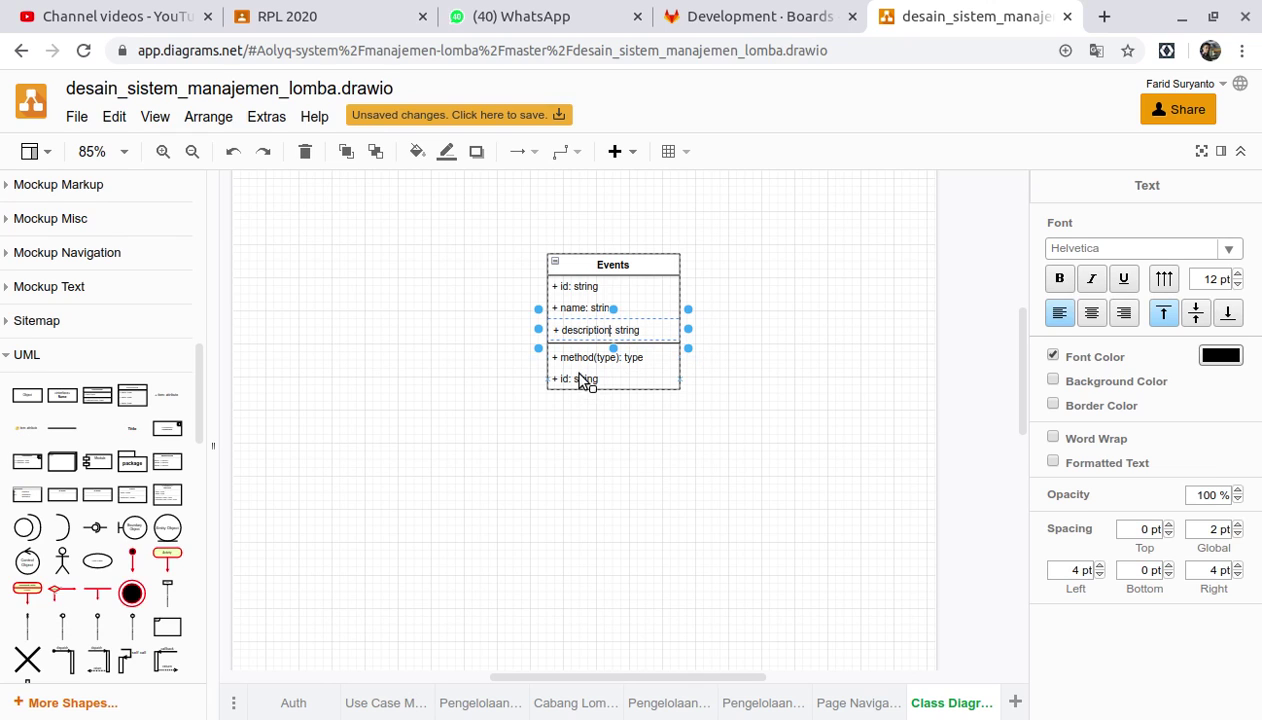
# Rearrange the Events rows so "method(type): type" sits above the divider below the description and the last "id: string" stays underneath
pyautogui.click(588, 379)
pyautogui.moveTo(600, 393); pyautogui.dragTo(596, 347)
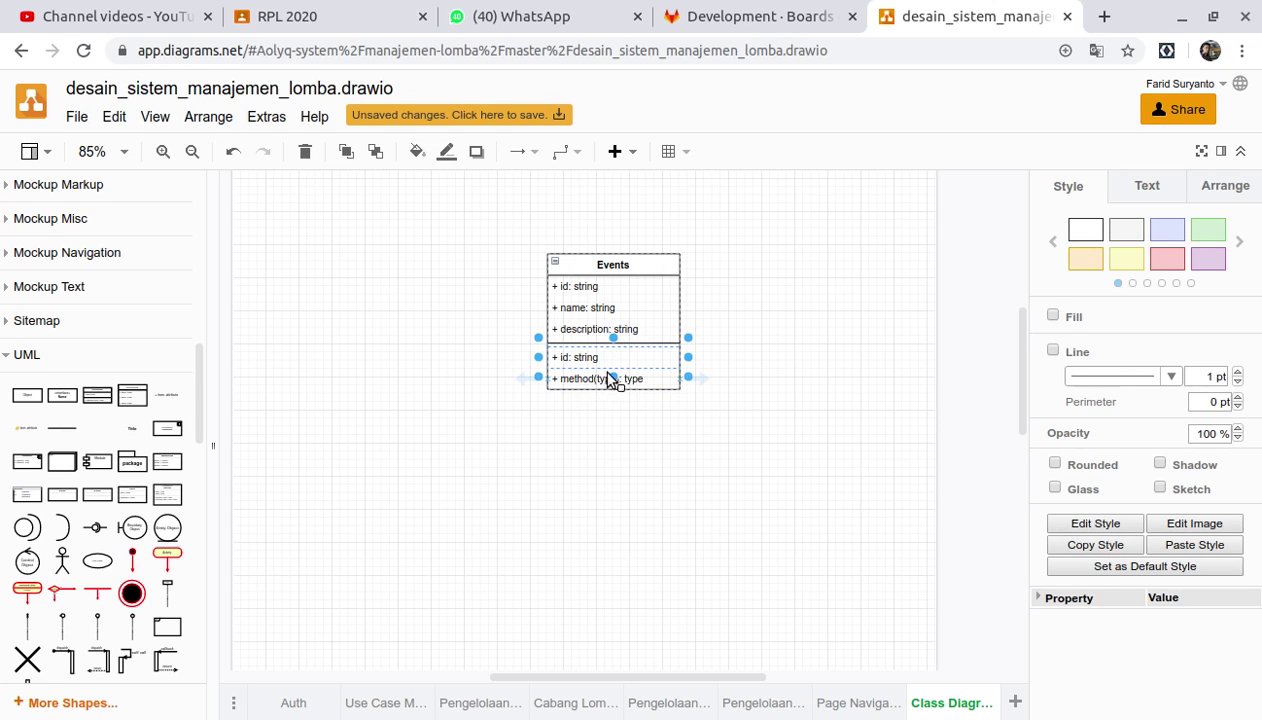
pyautogui.click(727, 366)
pyautogui.click(581, 378)
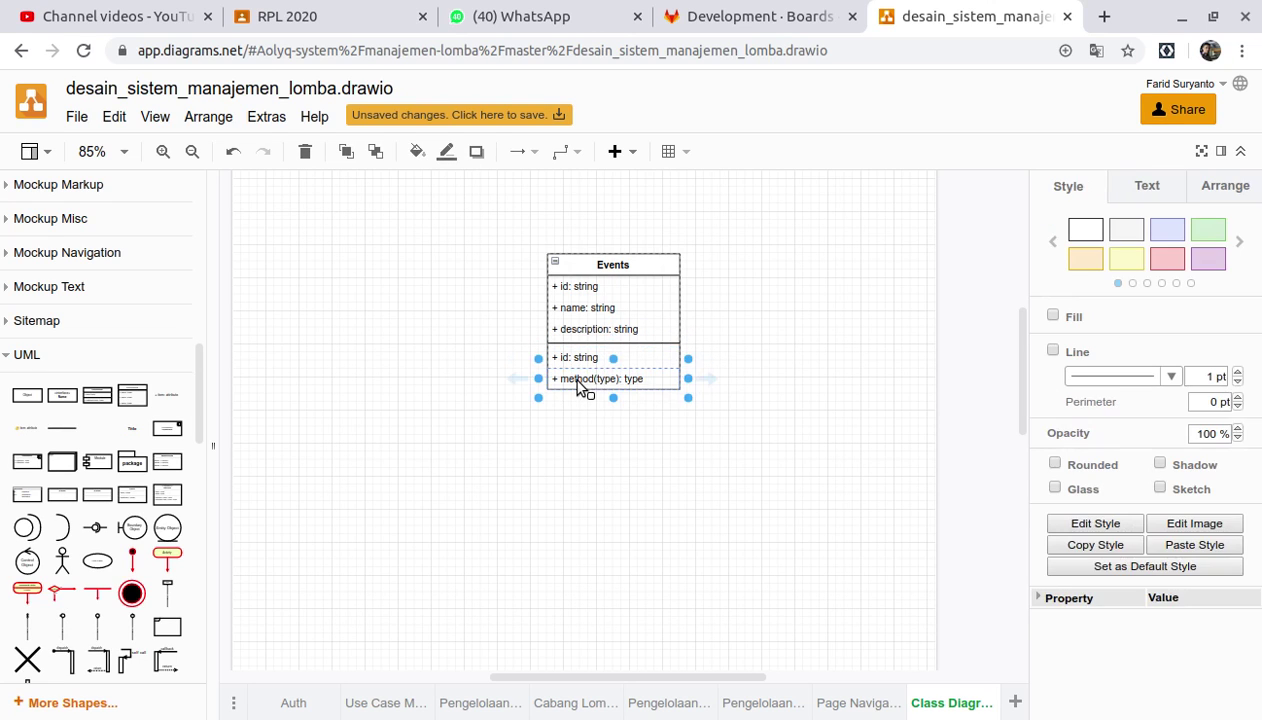
pyautogui.moveTo(583, 388); pyautogui.dragTo(603, 355)
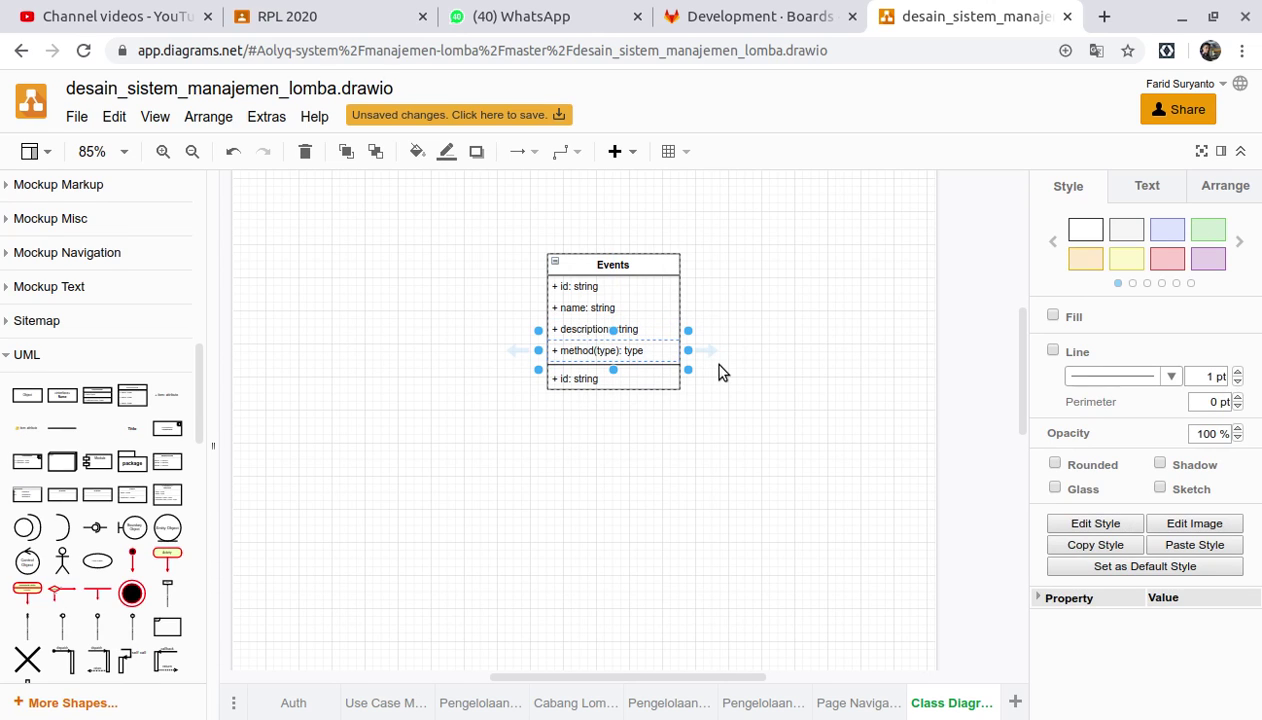
# Examine the activity diagram for managing events to see which data the event list displays
pyautogui.click(370, 712)
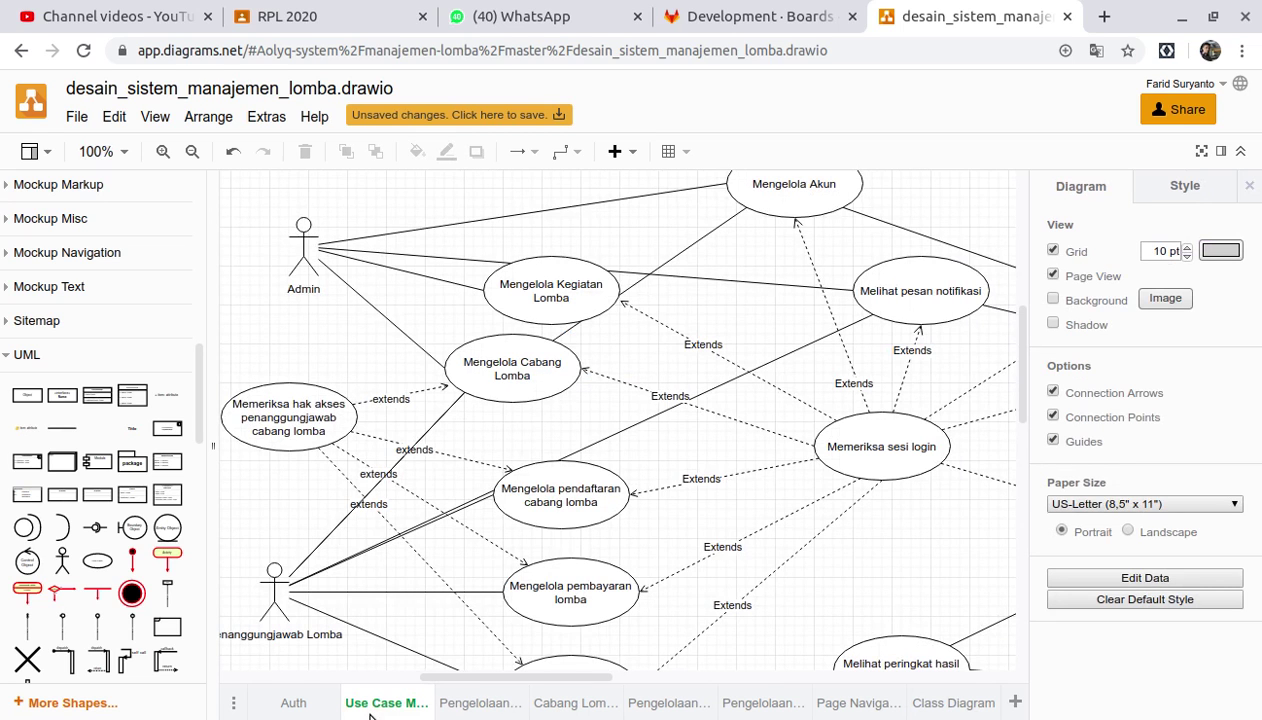
pyautogui.click(476, 708)
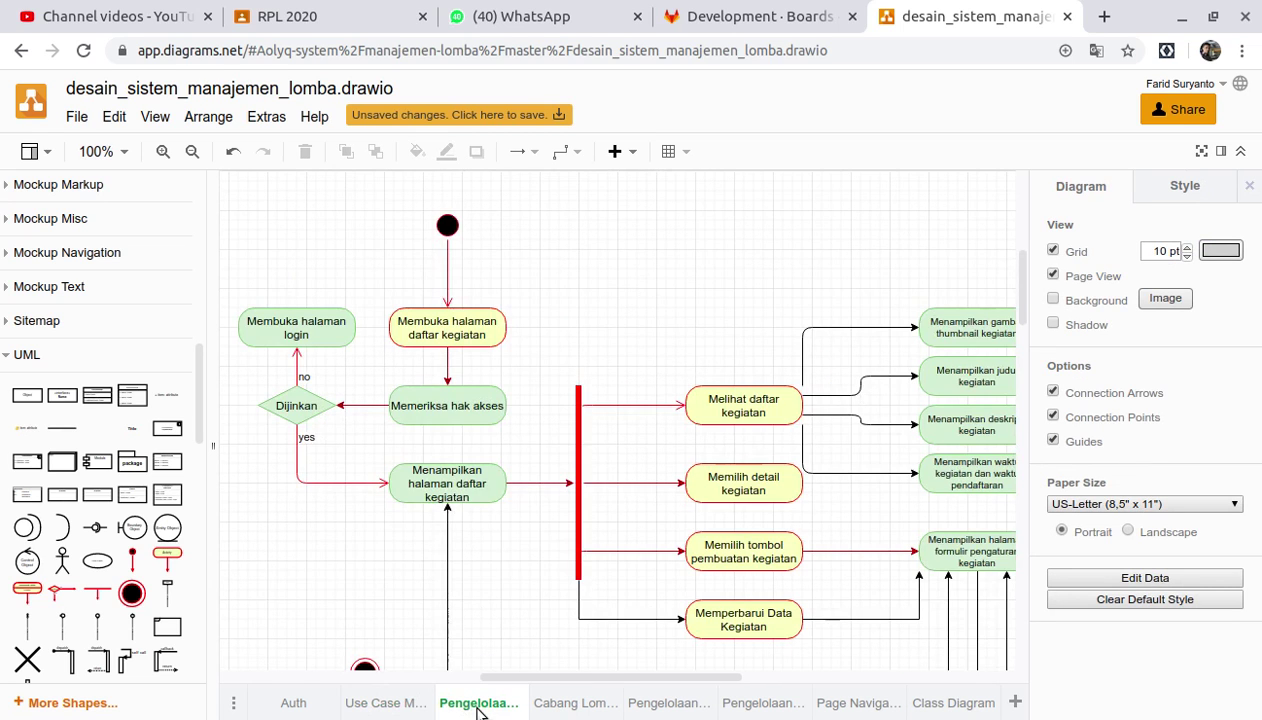
pyautogui.click(573, 708)
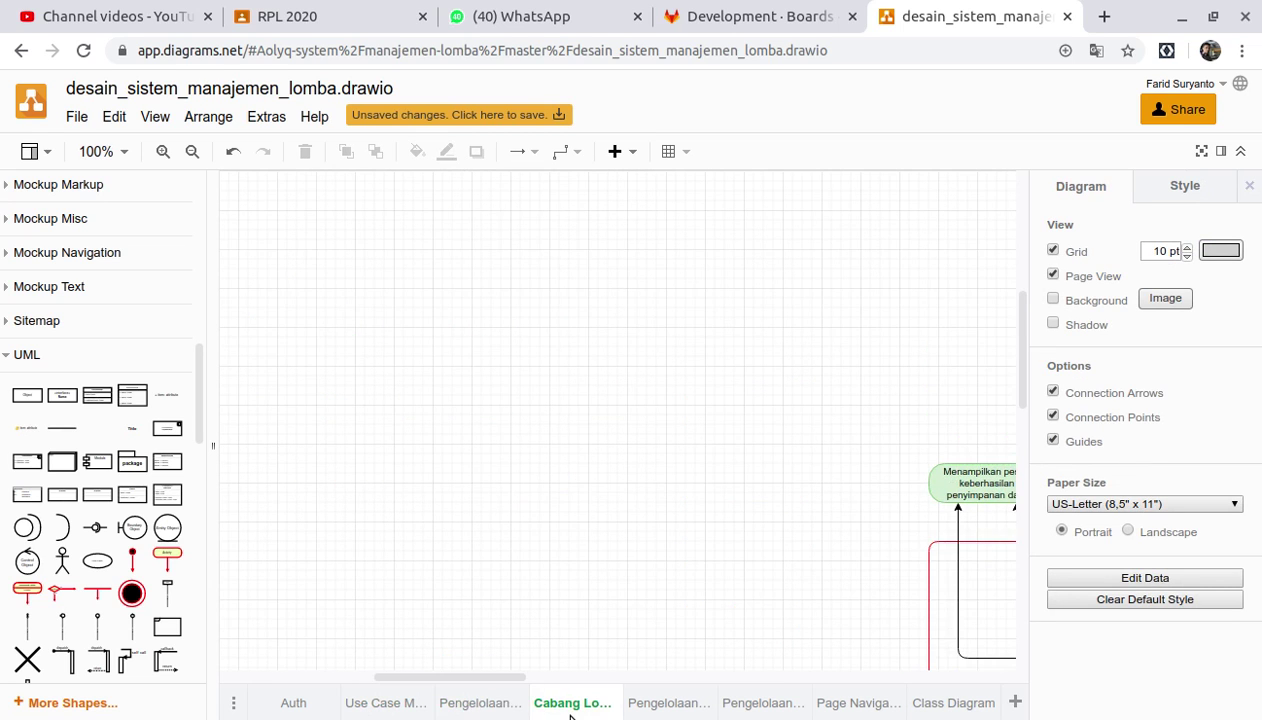
pyautogui.click(487, 710)
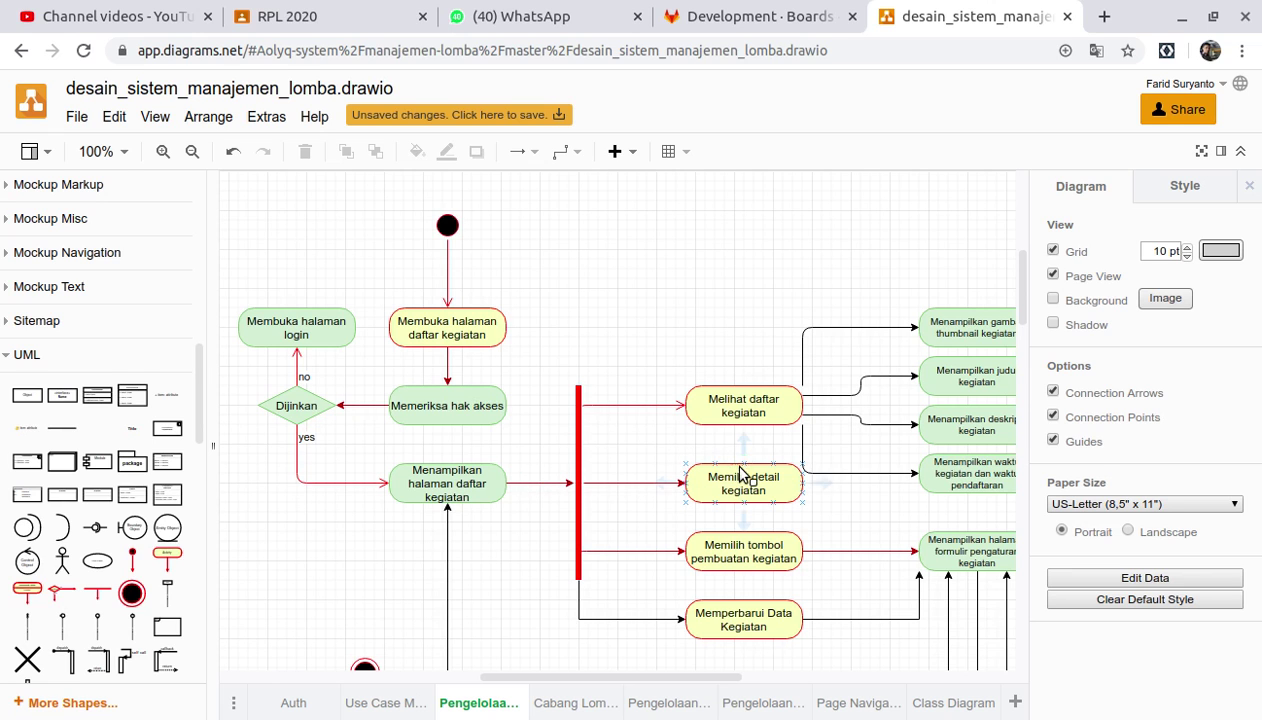
pyautogui.scroll(-3, 859, 524)
pyautogui.hscroll(3, 859, 524)
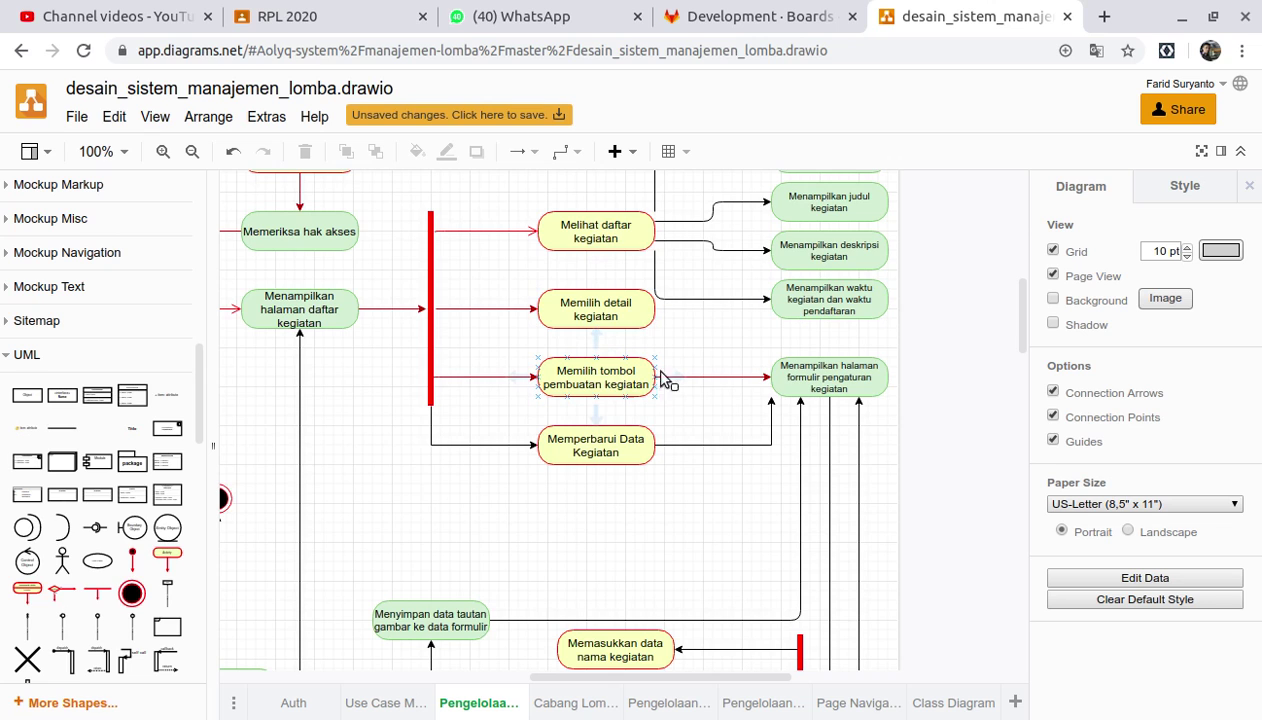
pyautogui.moveTo(854, 319); pyautogui.dragTo(638, 419)
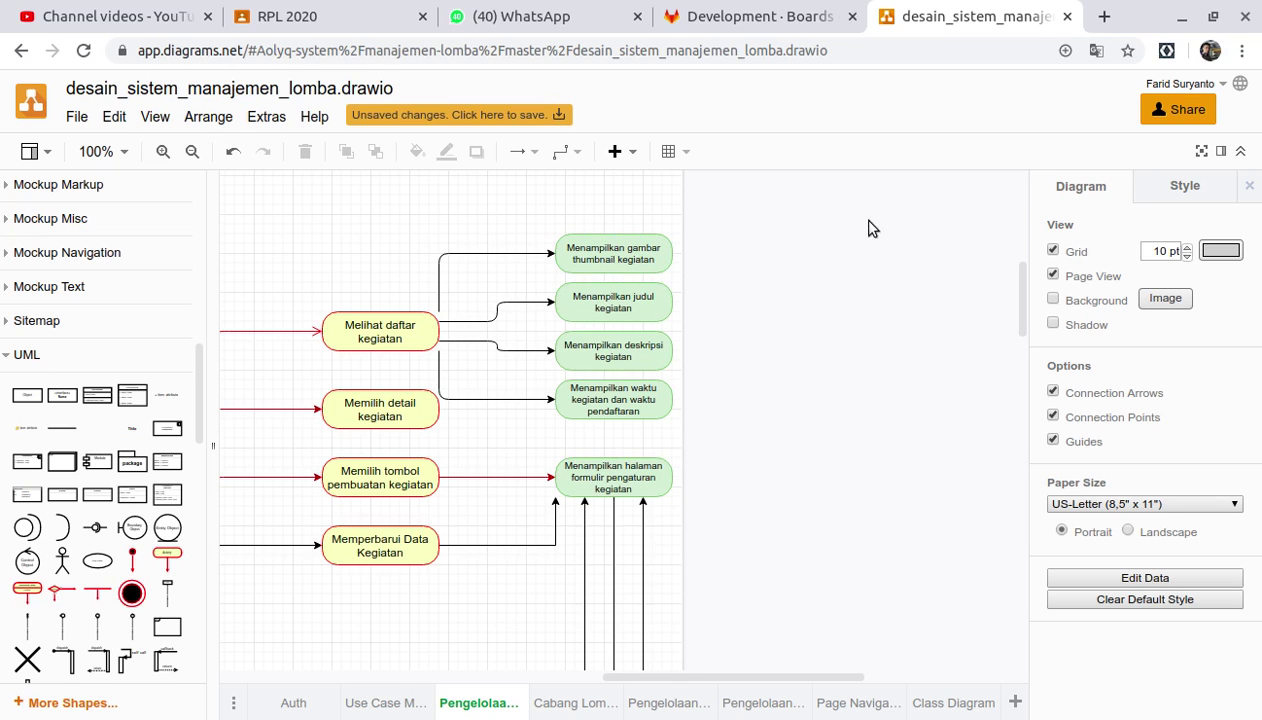
# On the Class Diagram page, replace the "method(type): type" row with "imageUrl: object<ref: string, url: string>"
pyautogui.click(920, 703)
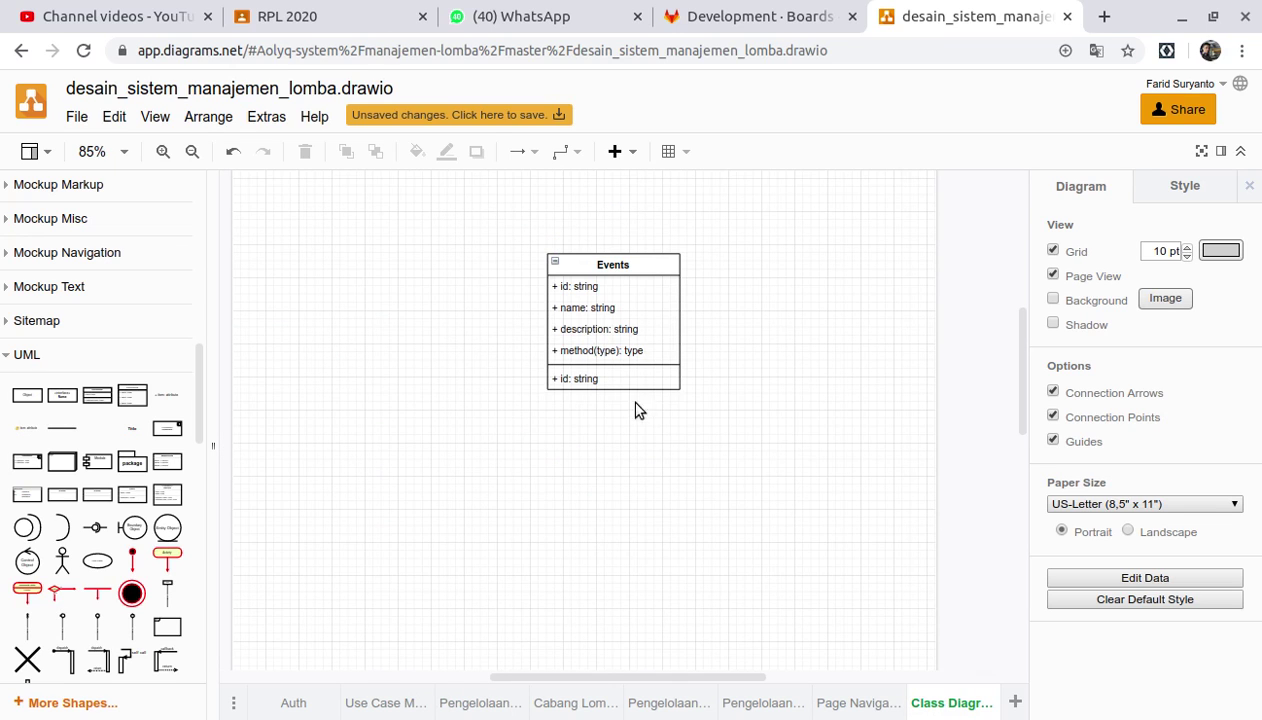
pyautogui.click(584, 358)
pyautogui.doubleClick(586, 354)
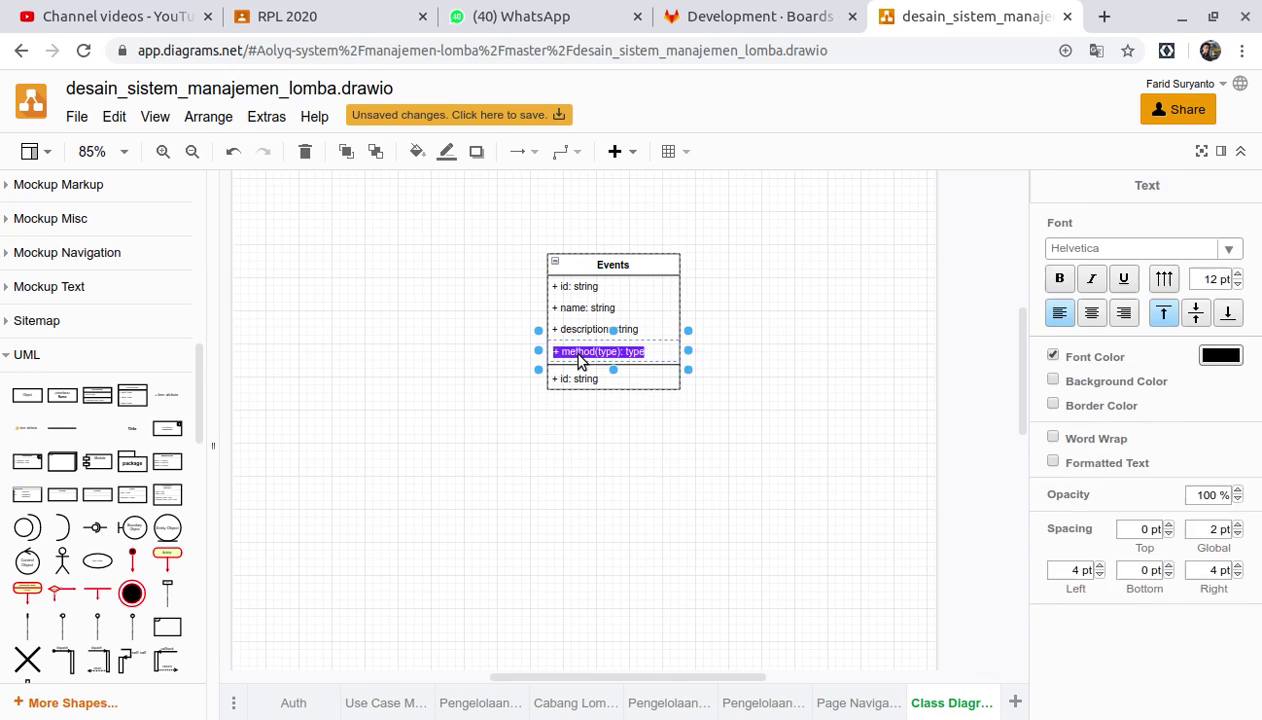
pyautogui.click(597, 352)
pyautogui.press('Right')
pyautogui.press('Right')
pyautogui.press('Right')
pyautogui.press('Right')
pyautogui.press('Right')
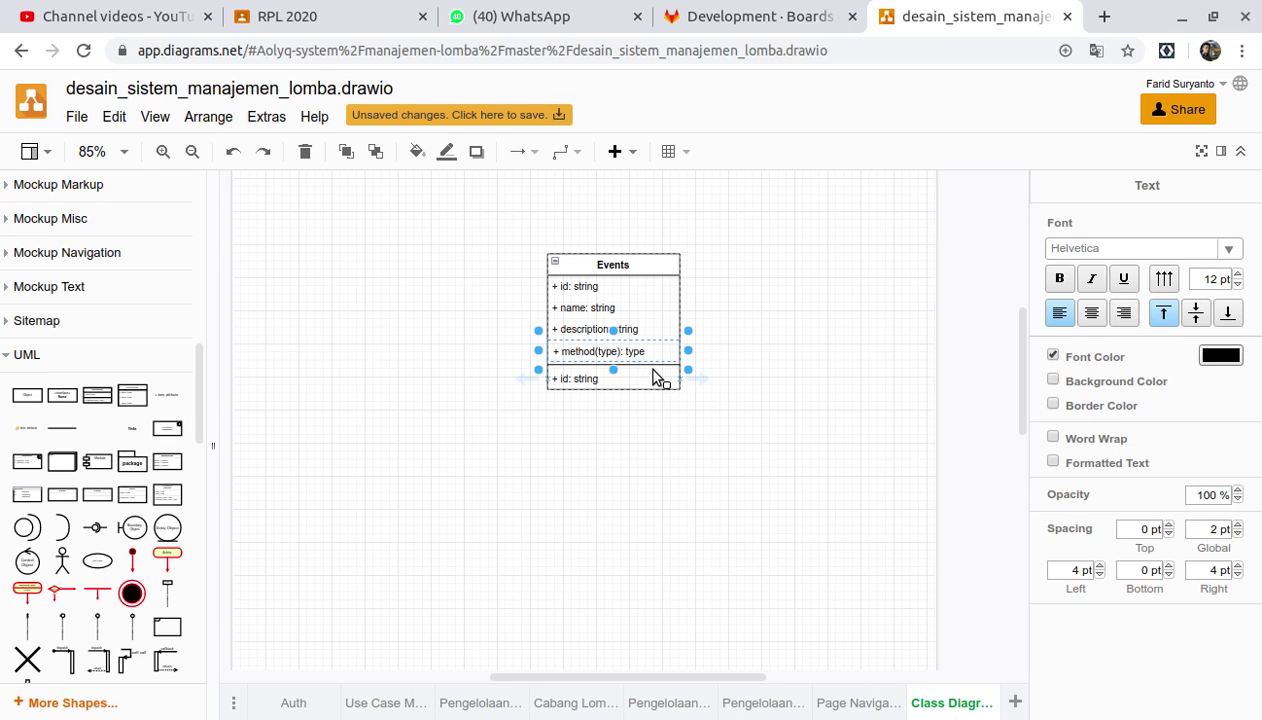
pyautogui.press('BackSpace')
pyautogui.press('BackSpace')
pyautogui.press('BackSpace')
pyautogui.press('BackSpace')
pyautogui.press('BackSpace')
pyautogui.press('BackSpace')
pyautogui.press('BackSpace')
pyautogui.press('BackSpace')
pyautogui.press('BackSpace')
pyautogui.press('BackSpace')
pyautogui.press('BackSpace')
pyautogui.press('BackSpace')
pyautogui.write('imageUrl')
pyautogui.press('BackSpace')
pyautogui.press('BackSpace')
pyautogui.press('BackSpace')
pyautogui.press('BackSpace')
pyautogui.write('ob')
pyautogui.write('url: s')
pyautogui.write('tring')
pyautogui.click(697, 440)
# Widen the Events class box so the whole imageUrl attribute fits inside it
pyautogui.click(660, 298)
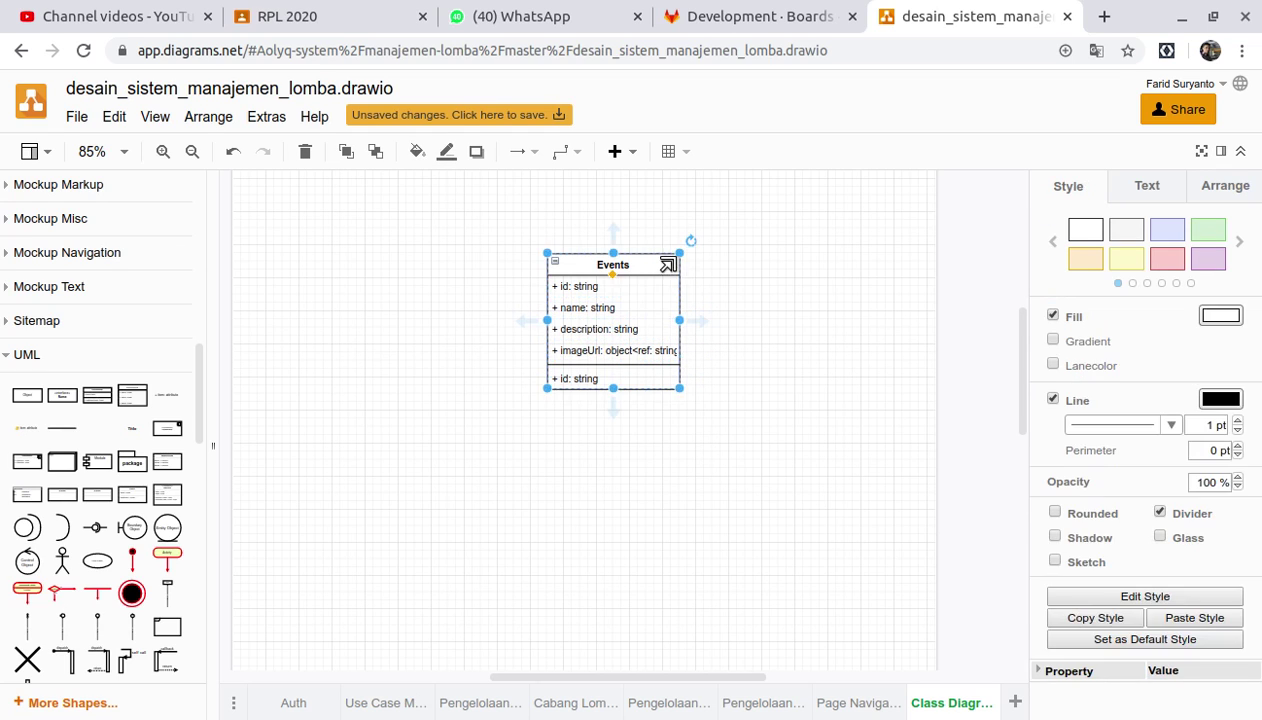
pyautogui.moveTo(674, 316); pyautogui.dragTo(746, 321)
pyautogui.click(674, 428)
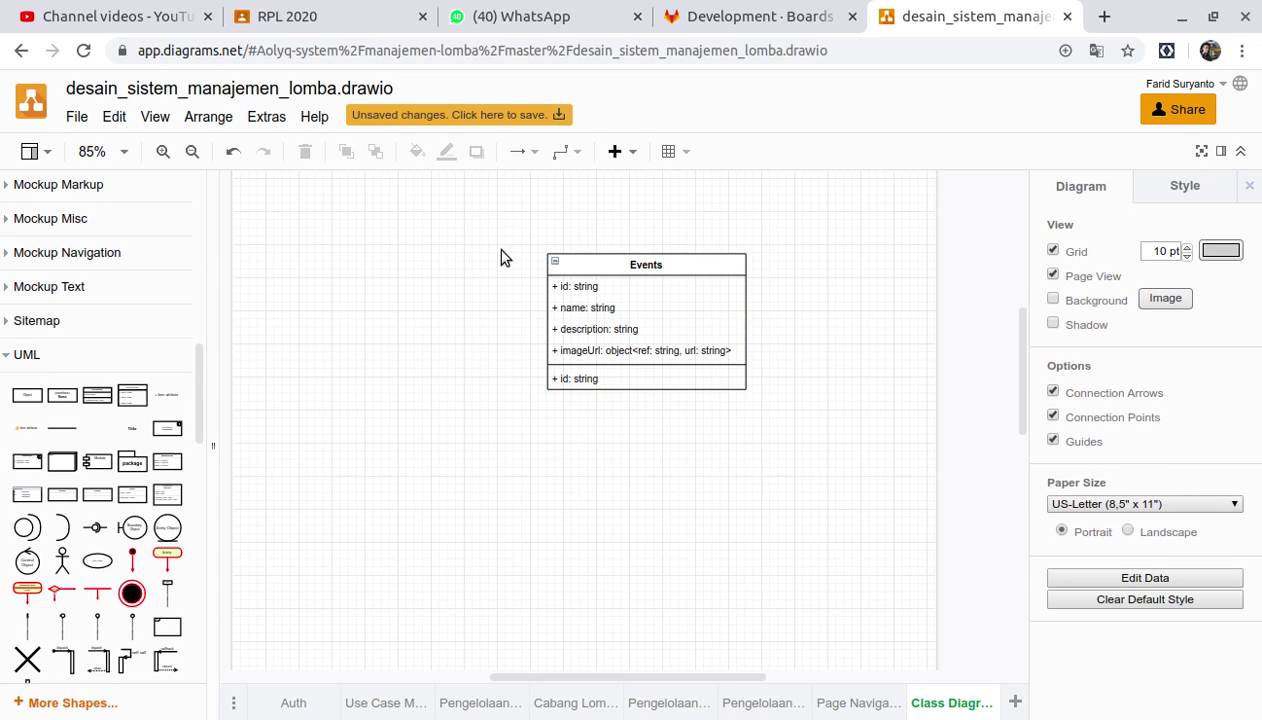
# Recheck the event activity diagram and duplicate the "id: string" row below the Events class divider five times
pyautogui.click(470, 714)
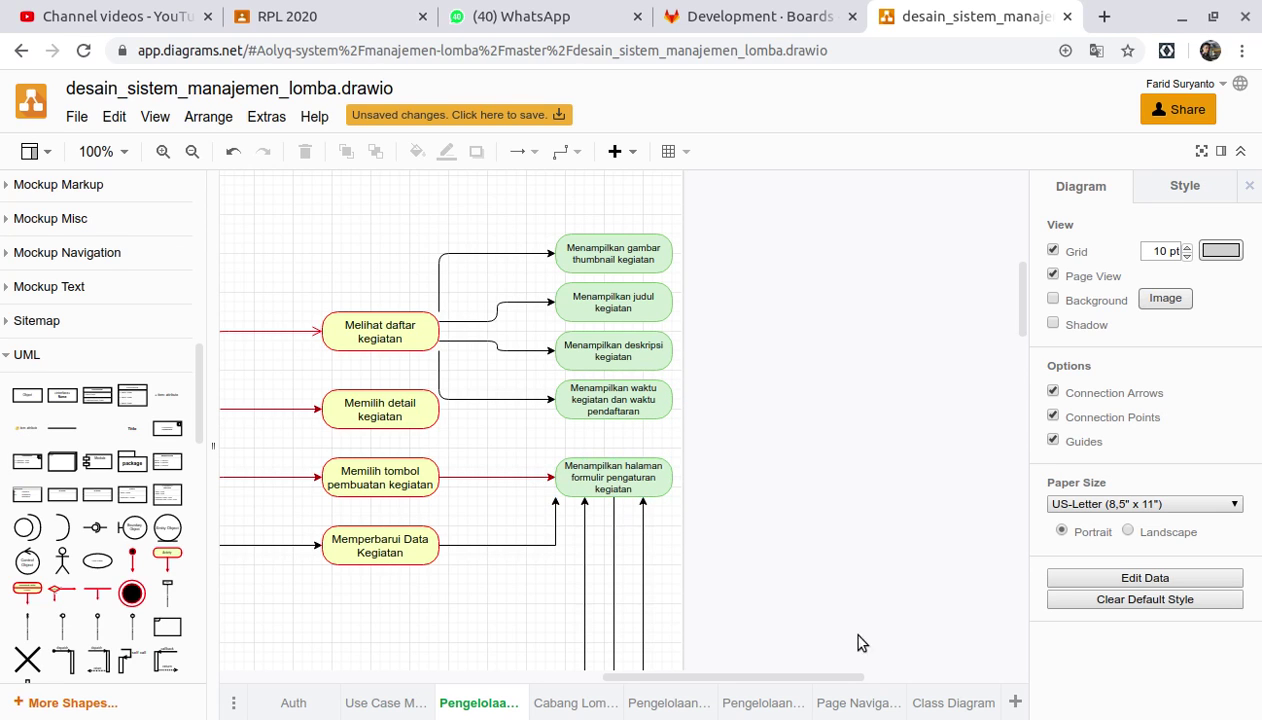
pyautogui.click(950, 703)
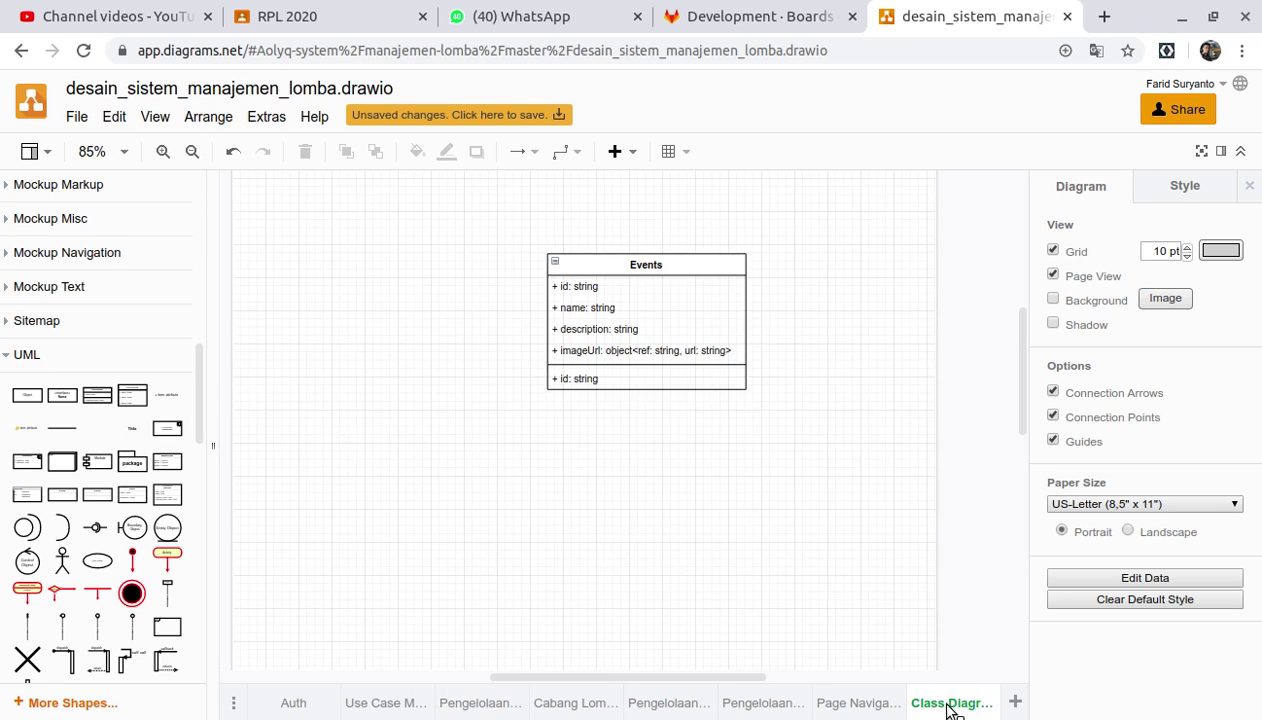
pyautogui.click(611, 357)
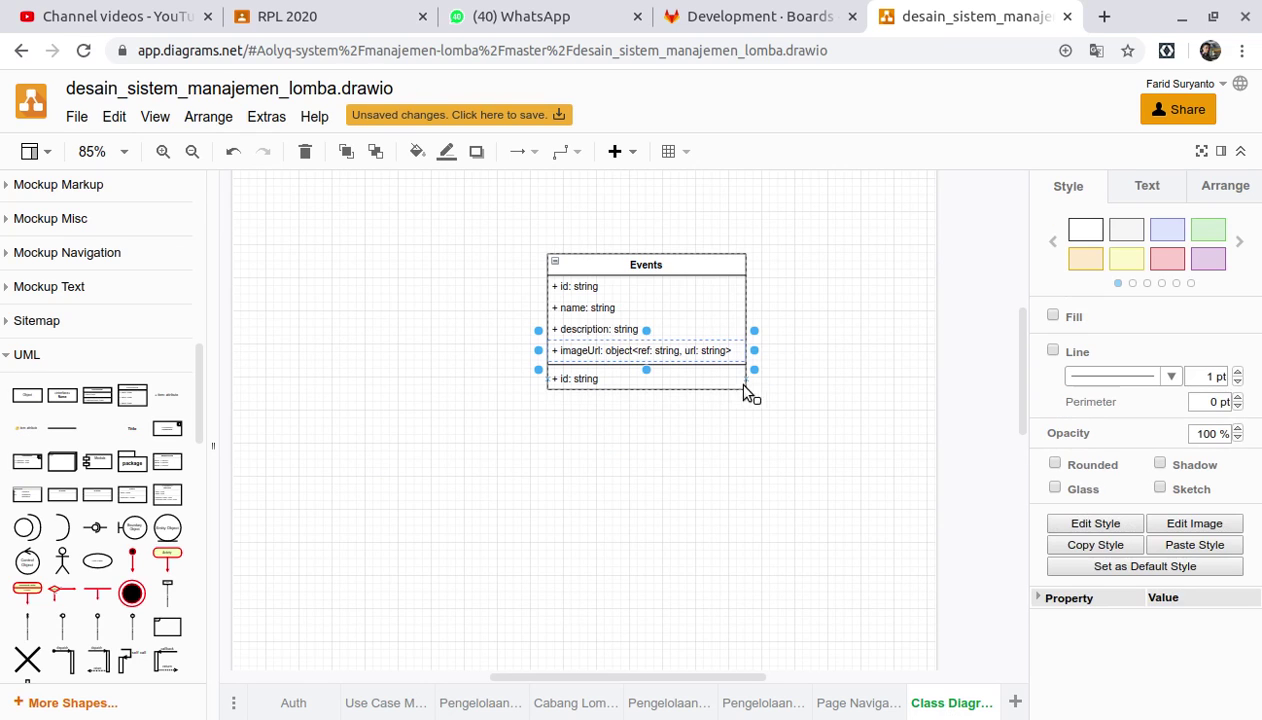
pyautogui.click(580, 378)
pyautogui.hotkey('ctrl', 'd')
pyautogui.hotkey('ctrl', 'd')
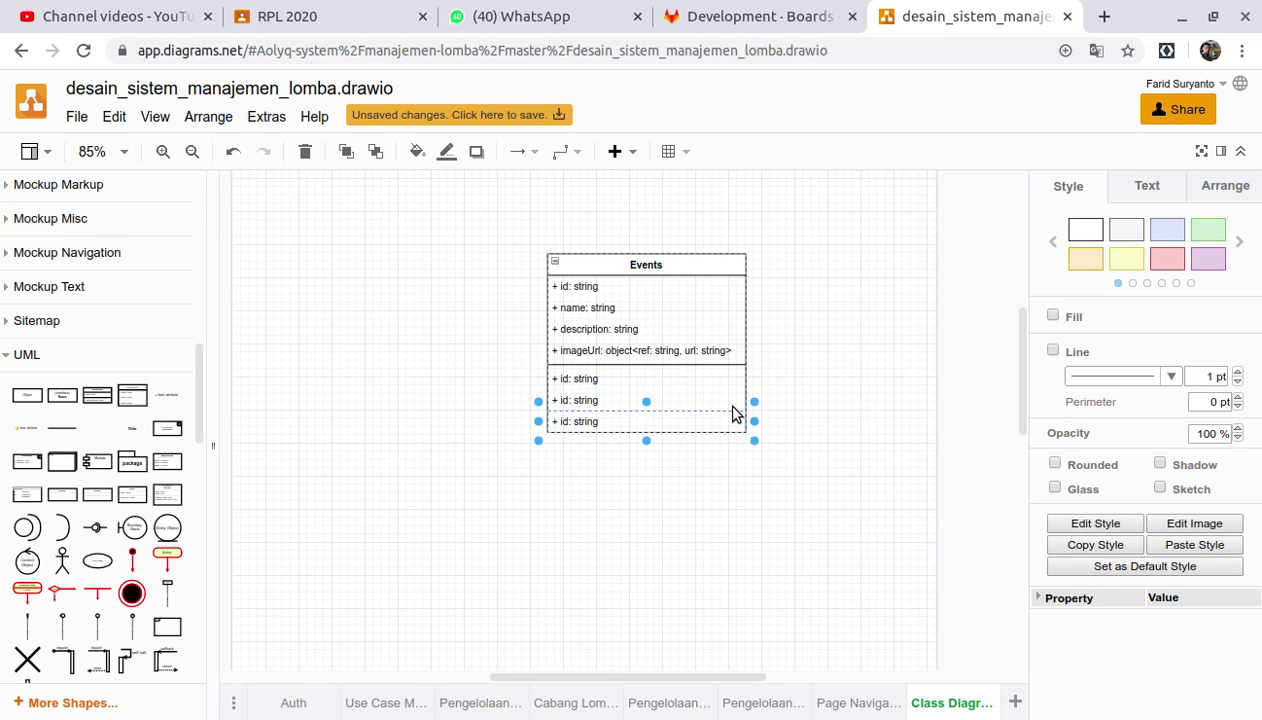
pyautogui.hotkey('ctrl', 'd')
pyautogui.hotkey('ctrl', 'd')
pyautogui.hotkey('ctrl', 'd')
# Move one "id: string" copy above the divider below imageUrl and change it to "date_event: date"
pyautogui.click(600, 383)
pyautogui.moveTo(601, 383); pyautogui.dragTo(590, 362)
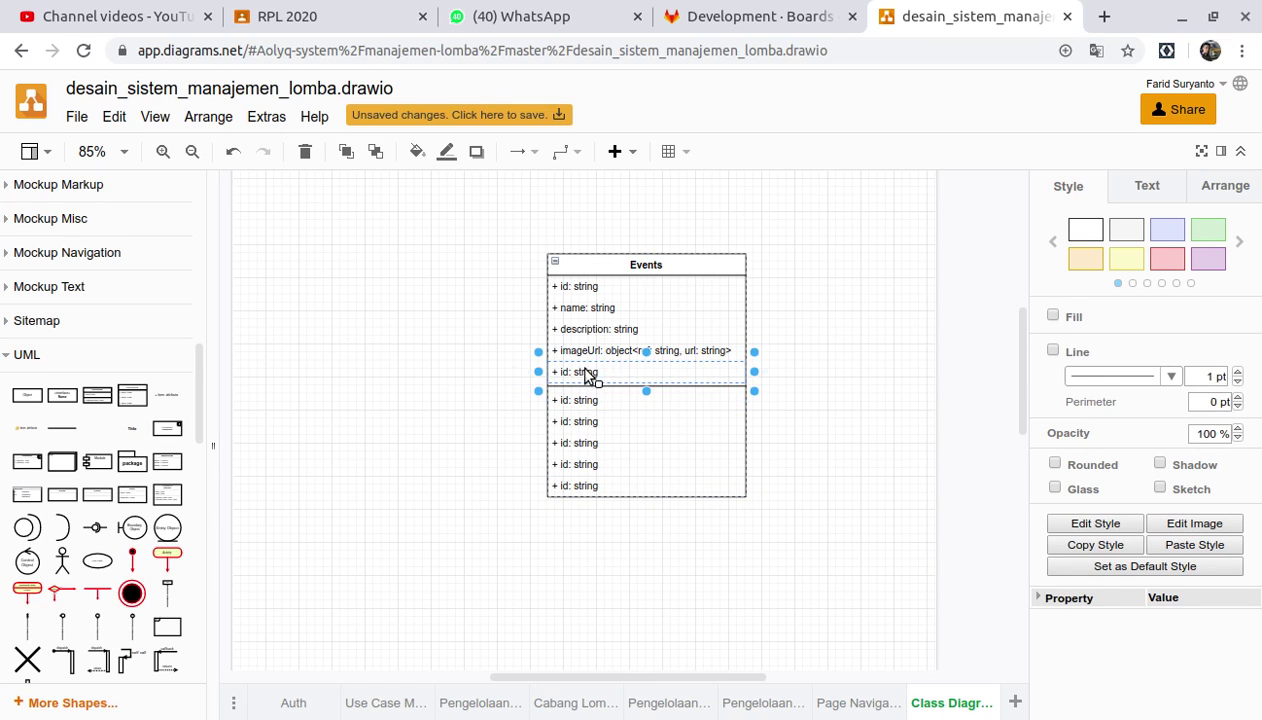
pyautogui.doubleClick(587, 371)
pyautogui.click(612, 370)
pyautogui.click(597, 374)
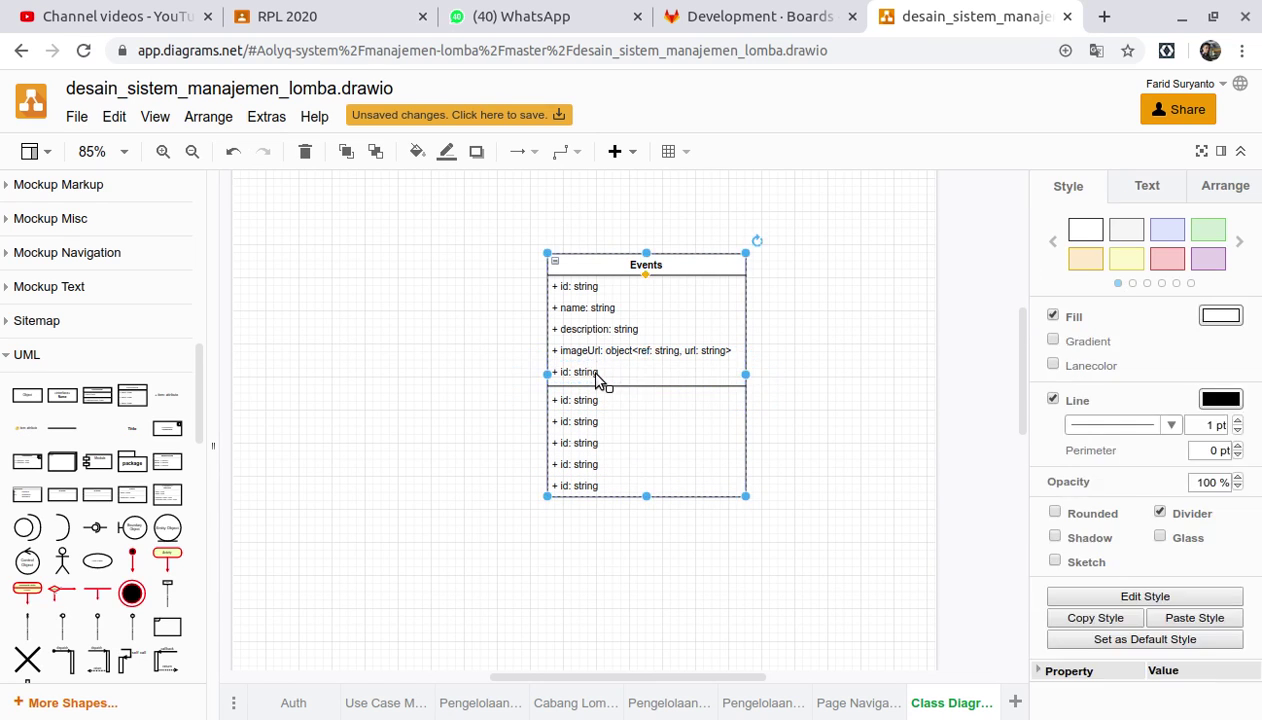
pyautogui.doubleClick(598, 377)
pyautogui.click(624, 381)
pyautogui.press('BackSpace')
pyautogui.press('BackSpace')
pyautogui.press('BackSpace')
pyautogui.press('BackSpace')
pyautogui.press('BackSpace')
pyautogui.press('BackSpace')
pyautogui.press('BackSpace')
pyautogui.press('BackSpace')
pyautogui.press('BackSpace')
pyautogui.press('BackSpace')
pyautogui.press('BackSpace')
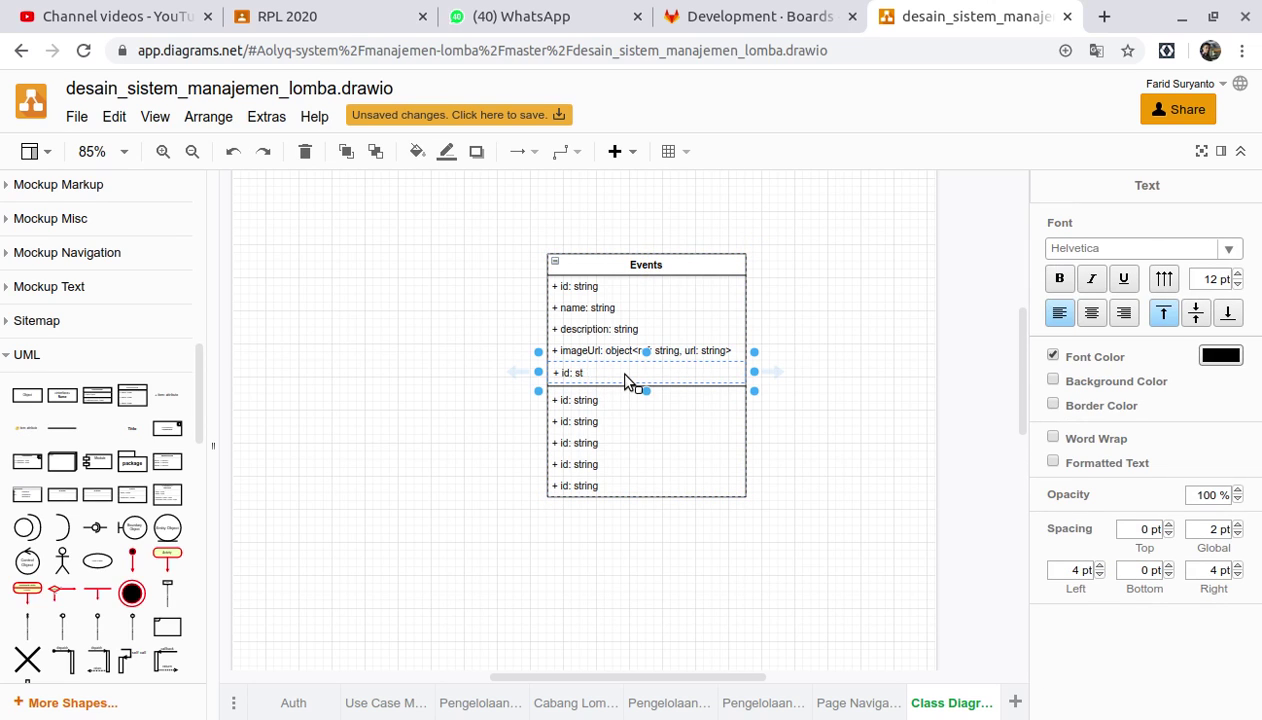
pyautogui.write('date_event: date')
pyautogui.click(786, 392)
# Change the first row below the Events class divider to "date_registration_start: date"
pyautogui.click(672, 371)
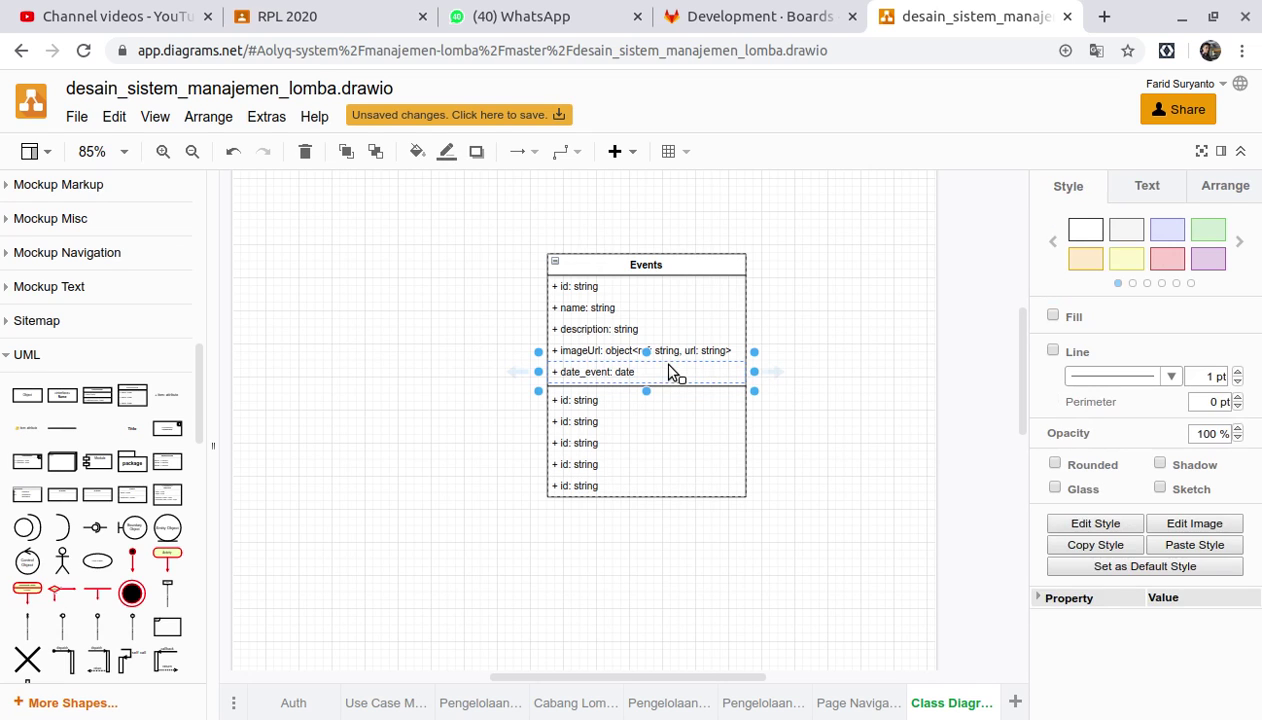
pyautogui.click(631, 412)
pyautogui.click(603, 396)
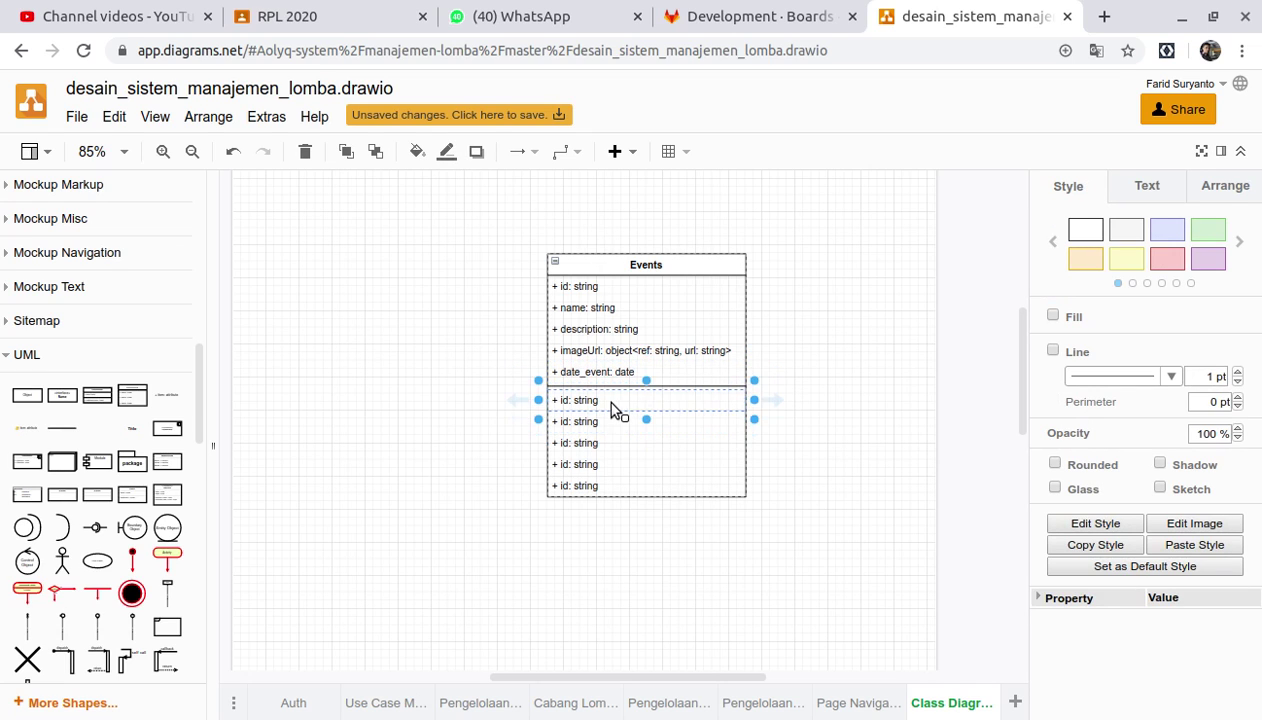
pyautogui.click(605, 402)
pyautogui.doubleClick(608, 402)
pyautogui.click(642, 410)
pyautogui.press('BackSpace')
pyautogui.press('BackSpace')
pyautogui.press('BackSpace')
pyautogui.press('BackSpace')
pyautogui.press('BackSpace')
pyautogui.press('BackSpace')
pyautogui.press('BackSpace')
pyautogui.press('BackSpace')
pyautogui.press('BackSpace')
pyautogui.press('BackSpace')
pyautogui.write('date_reg')
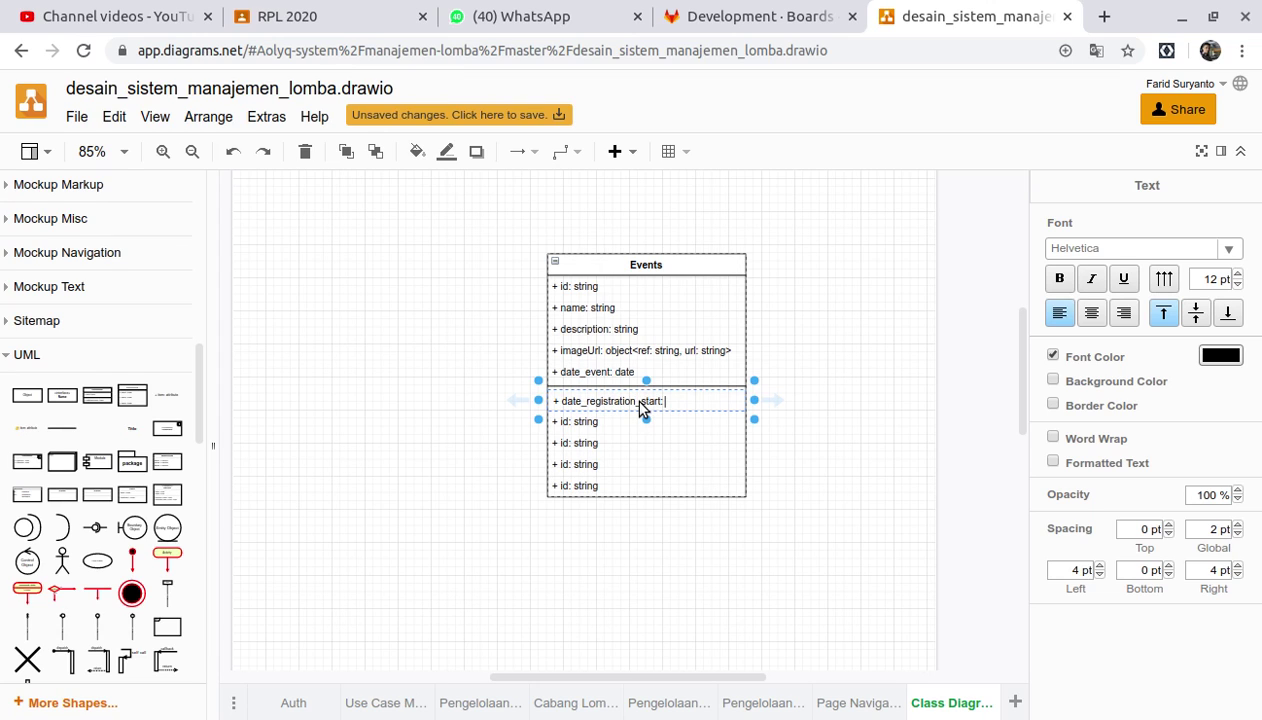
pyautogui.write('date')
# Change the second row below the Events class divider to "date_registration_end: date"
pyautogui.click(585, 421)
pyautogui.doubleClick(585, 421)
pyautogui.click(606, 430)
pyautogui.press('BackSpace')
pyautogui.press('BackSpace')
pyautogui.press('BackSpace')
pyautogui.press('BackSpace')
pyautogui.press('BackSpace')
pyautogui.press('BackSpace')
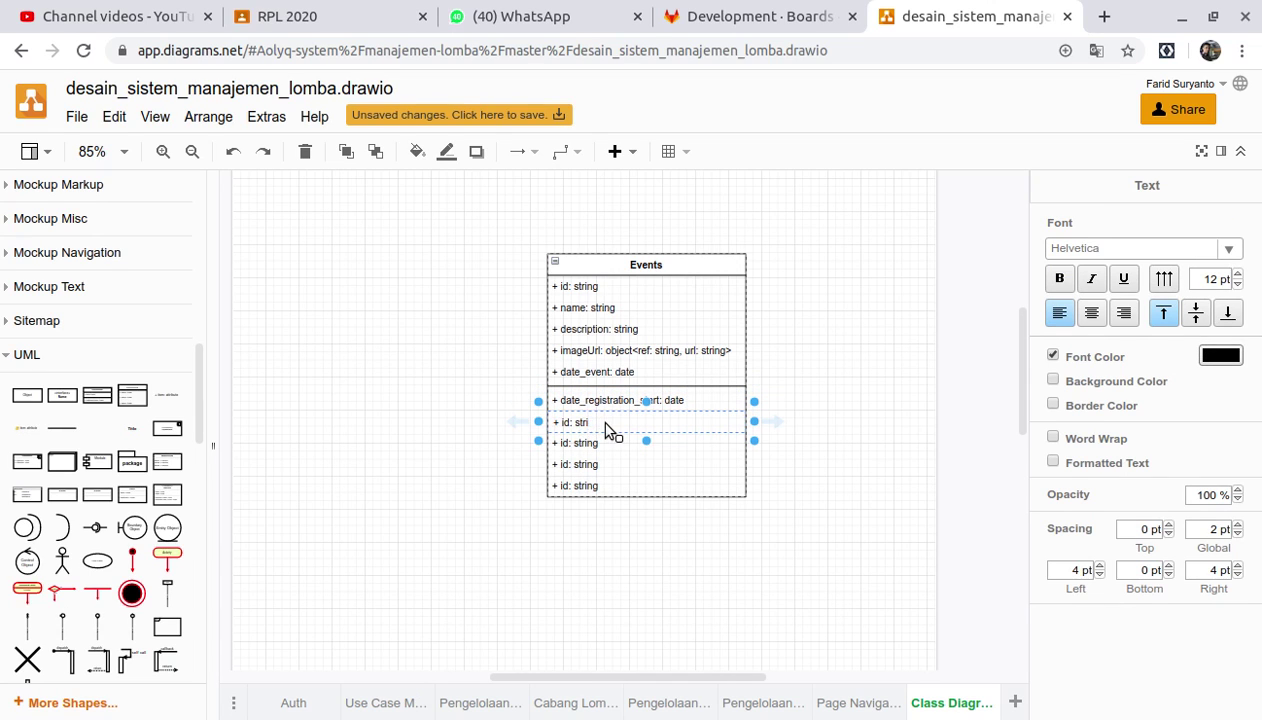
pyautogui.press('BackSpace')
pyautogui.press('BackSpace')
pyautogui.press('BackSpace')
pyautogui.write('date_registration_end: date')
pyautogui.click(813, 447)
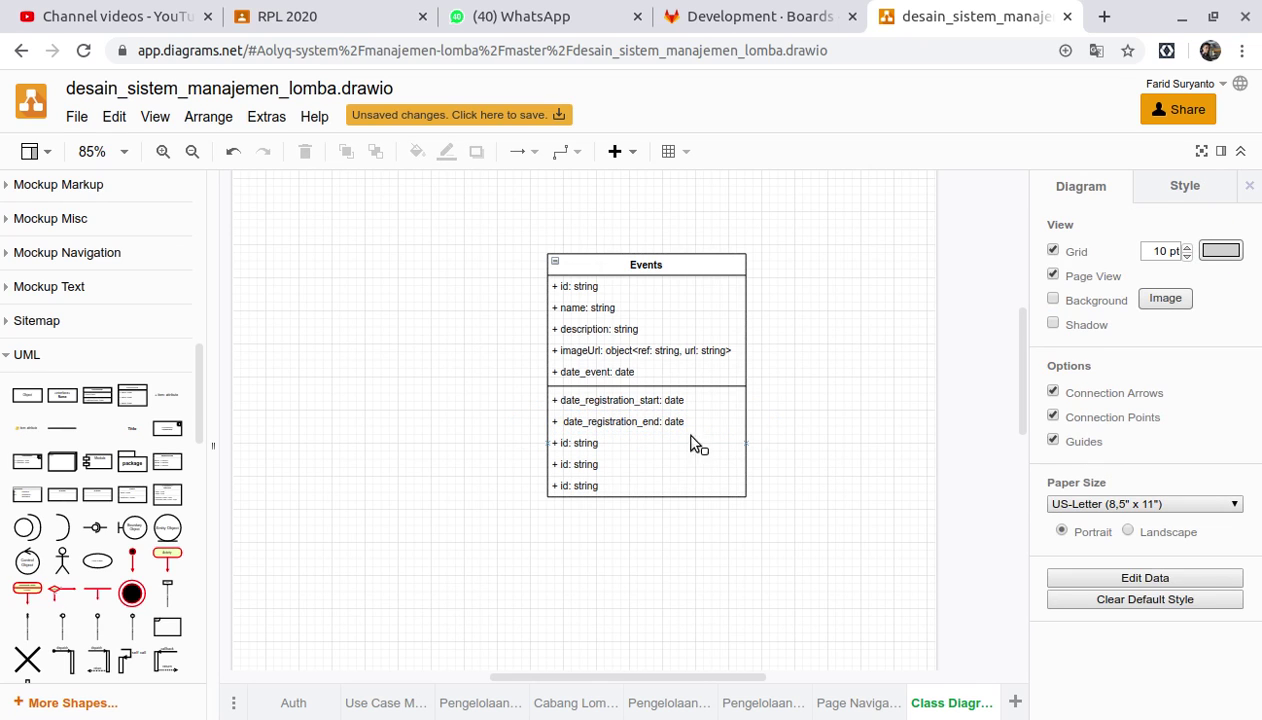
# Move the registration start and end date rows above the divider, directly below date_event
pyautogui.moveTo(648, 404); pyautogui.dragTo(622, 383)
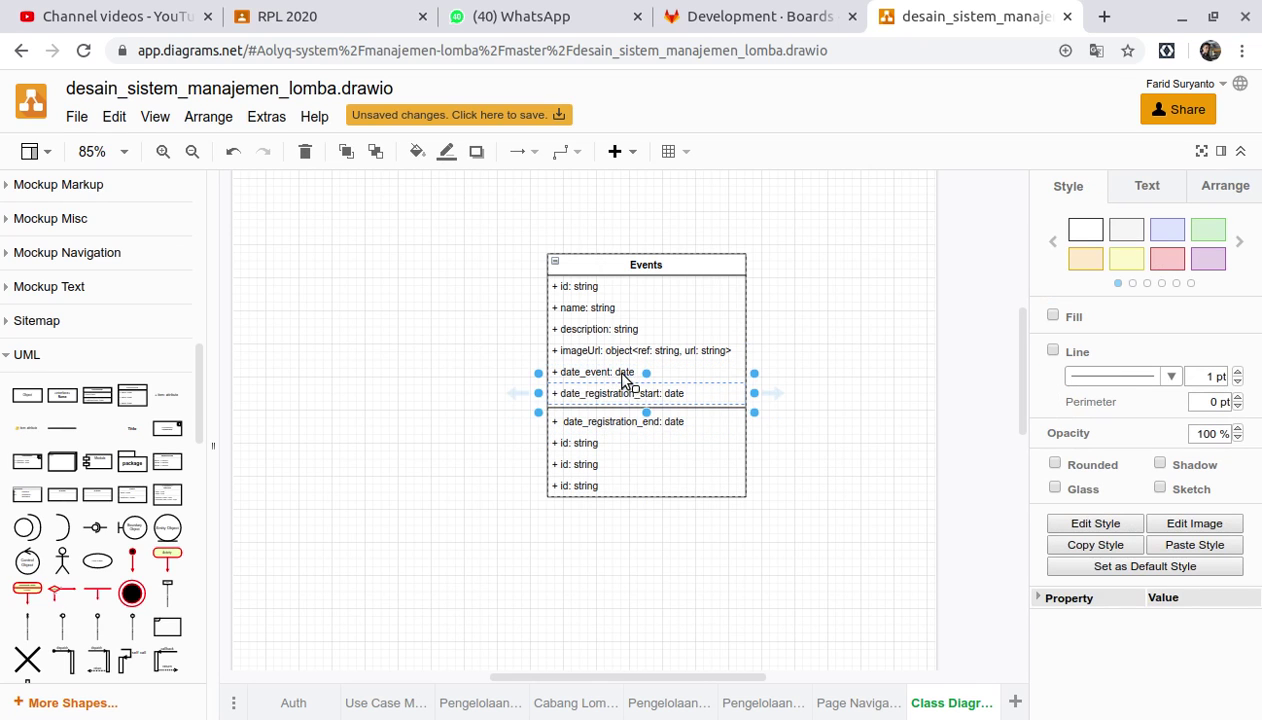
pyautogui.click(617, 430)
pyautogui.moveTo(617, 430); pyautogui.dragTo(615, 408)
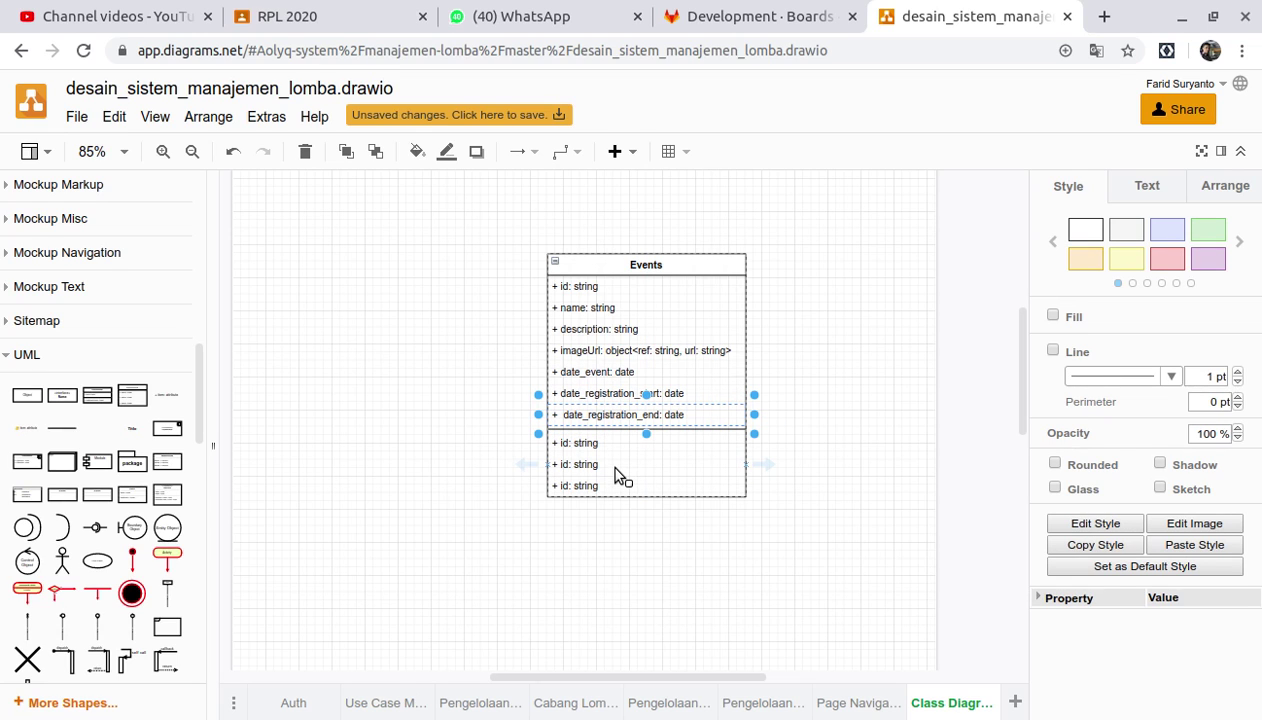
# Review the event management activity diagram, from the event list activities down to the event form's data-entry activities
pyautogui.click(830, 456)
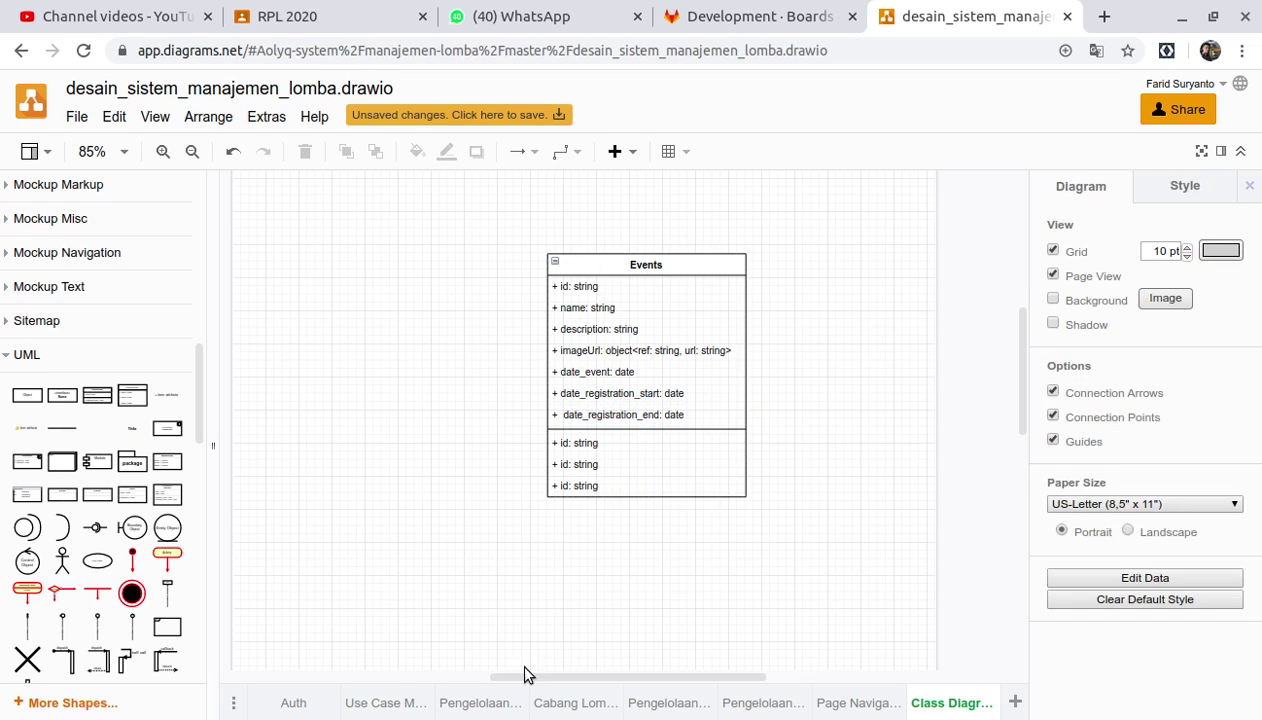
pyautogui.click(482, 704)
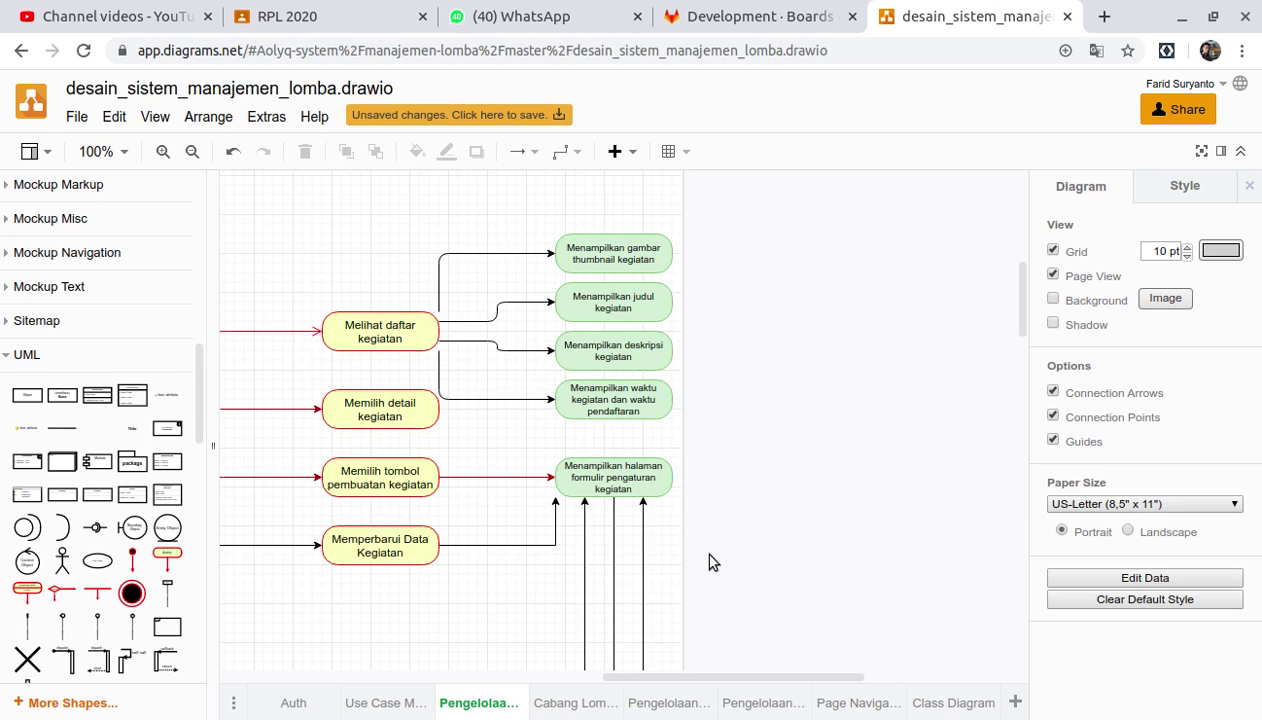
pyautogui.scroll(-4, 721, 562)
pyautogui.hscroll(-3, 721, 562)
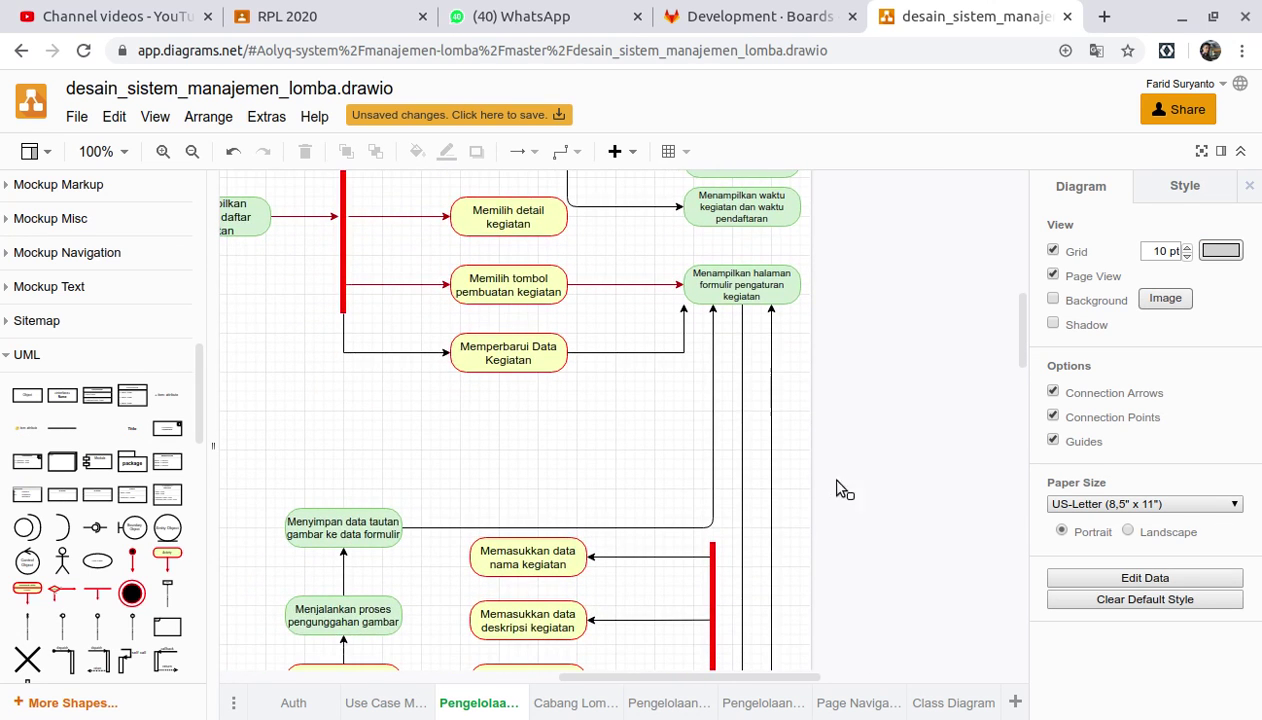
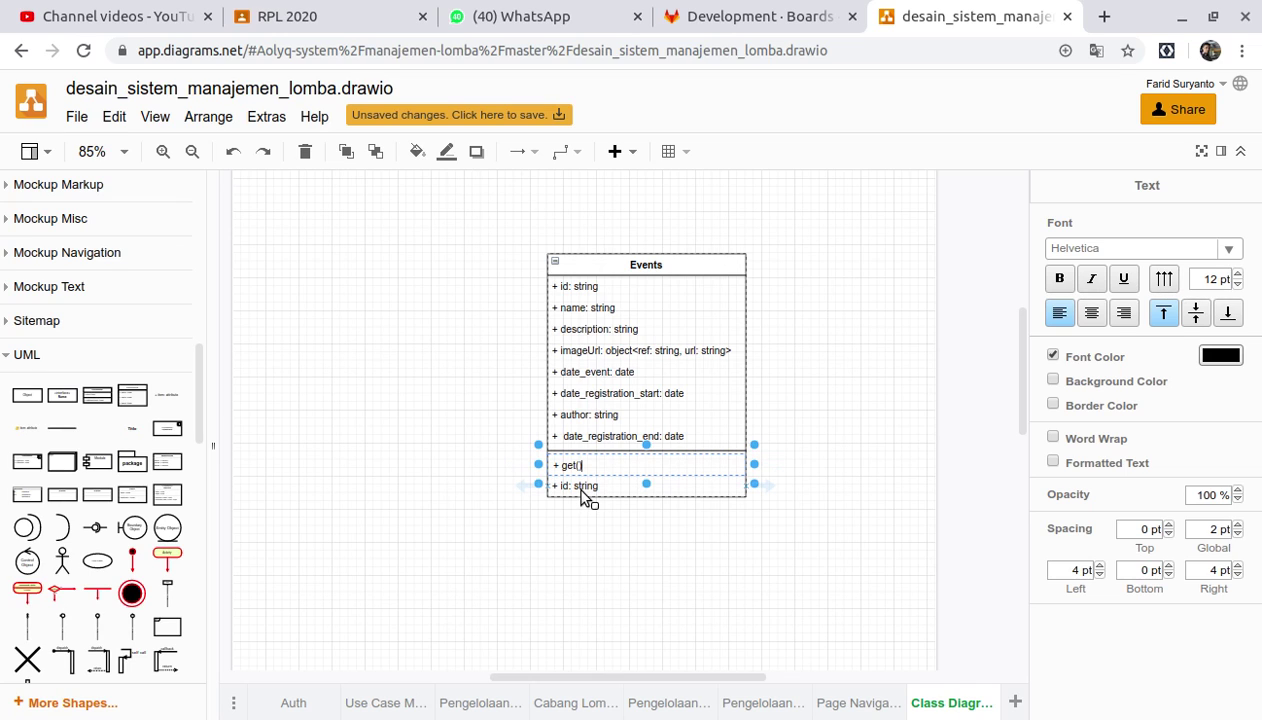
# Change the "id: string" row below get() in the Events class to "write()"
pyautogui.click(586, 495)
pyautogui.doubleClick(611, 500)
pyautogui.click(612, 500)
pyautogui.press('BackSpace')
pyautogui.press('BackSpace')
pyautogui.press('BackSpace')
pyautogui.press('BackSpace')
pyautogui.press('BackSpace')
pyautogui.press('BackSpace')
pyautogui.press('BackSpace')
pyautogui.press('BackSpace')
pyautogui.press('BackSpace')
pyautogui.press('BackSpace')
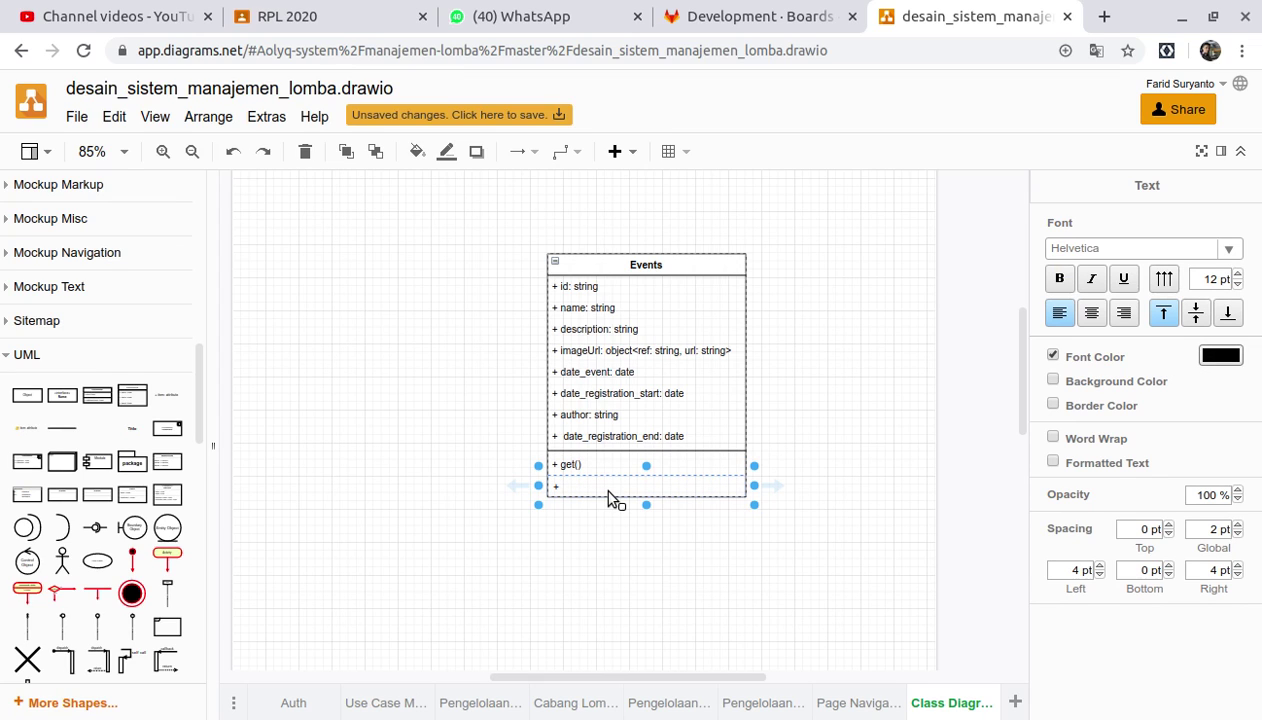
pyautogui.write('write()')
pyautogui.click(620, 546)
# Duplicate the write() row twice in the Events class and change the first copy to "update()"
pyautogui.click(630, 492)
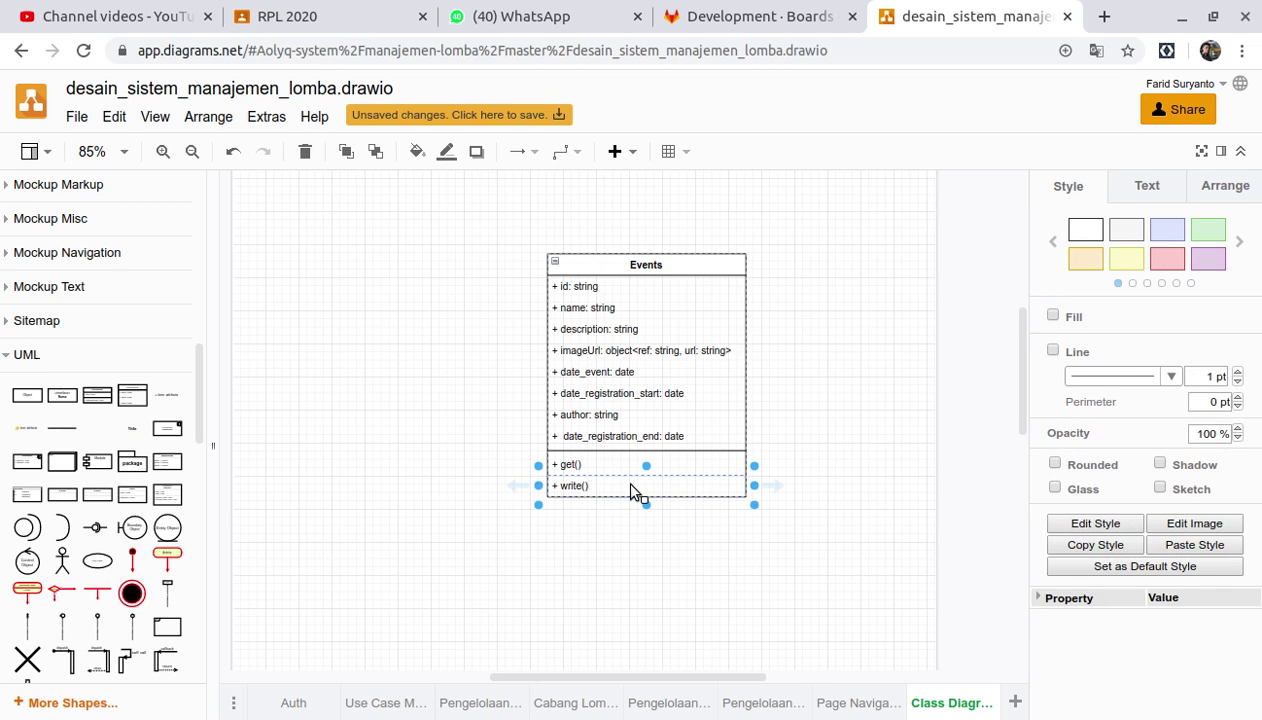
pyautogui.hotkey('ctrl', 'd')
pyautogui.hotkey('ctrl', 'd')
pyautogui.doubleClick(627, 509)
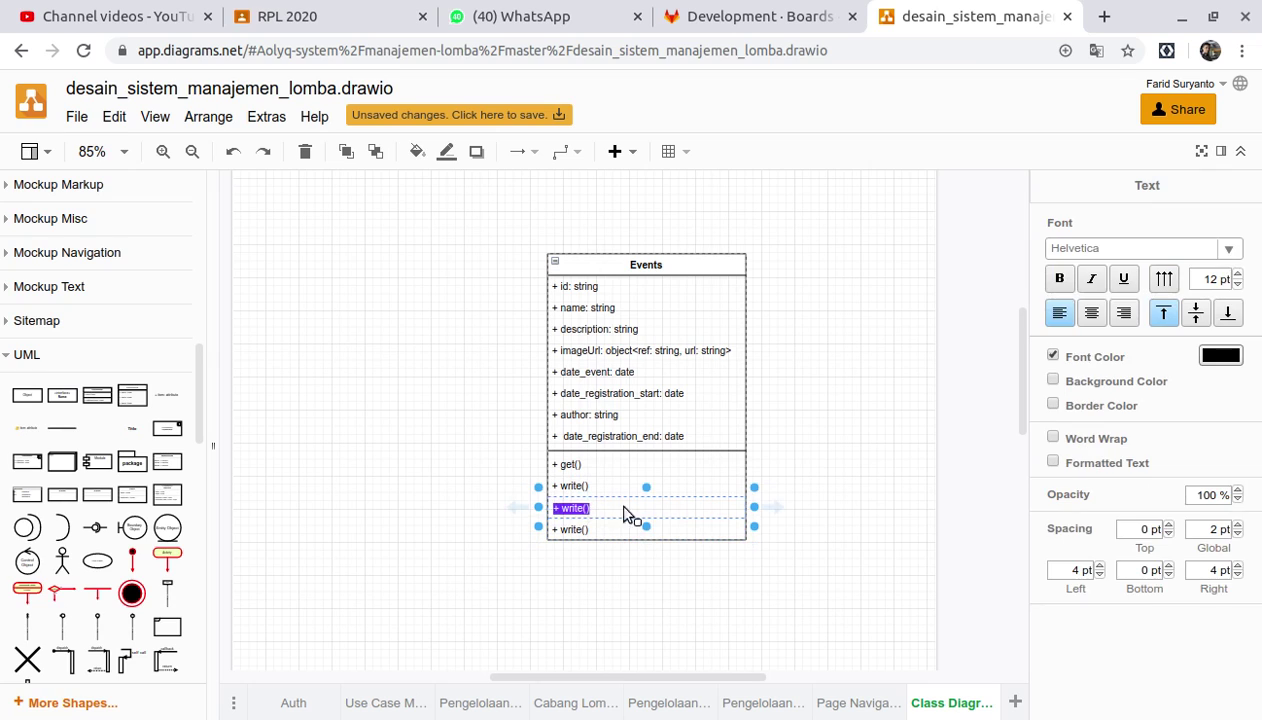
pyautogui.press('Right')
pyautogui.press('BackSpace')
pyautogui.press('BackSpace')
pyautogui.press('BackSpace')
pyautogui.press('BackSpace')
pyautogui.press('BackSpace')
pyautogui.press('BackSpace')
pyautogui.press('BackSpace')
pyautogui.write('update()')
# Change the last write() copy in the Events class to "delete()"
pyautogui.doubleClick(578, 537)
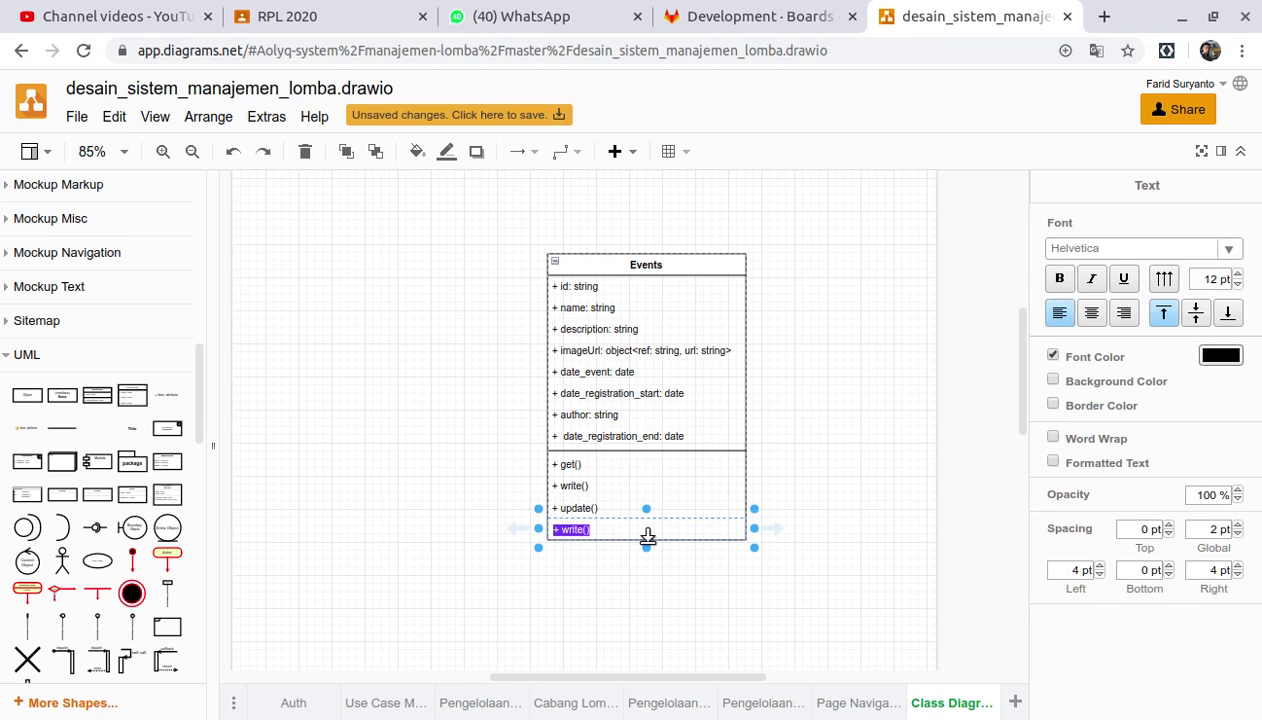
pyautogui.press('Right')
pyautogui.press('BackSpace')
pyautogui.press('BackSpace')
pyautogui.press('BackSpace')
pyautogui.press('BackSpace')
pyautogui.press('BackSpace')
pyautogui.press('BackSpace')
pyautogui.press('BackSpace')
pyautogui.write('delete()')
pyautogui.click(818, 502)
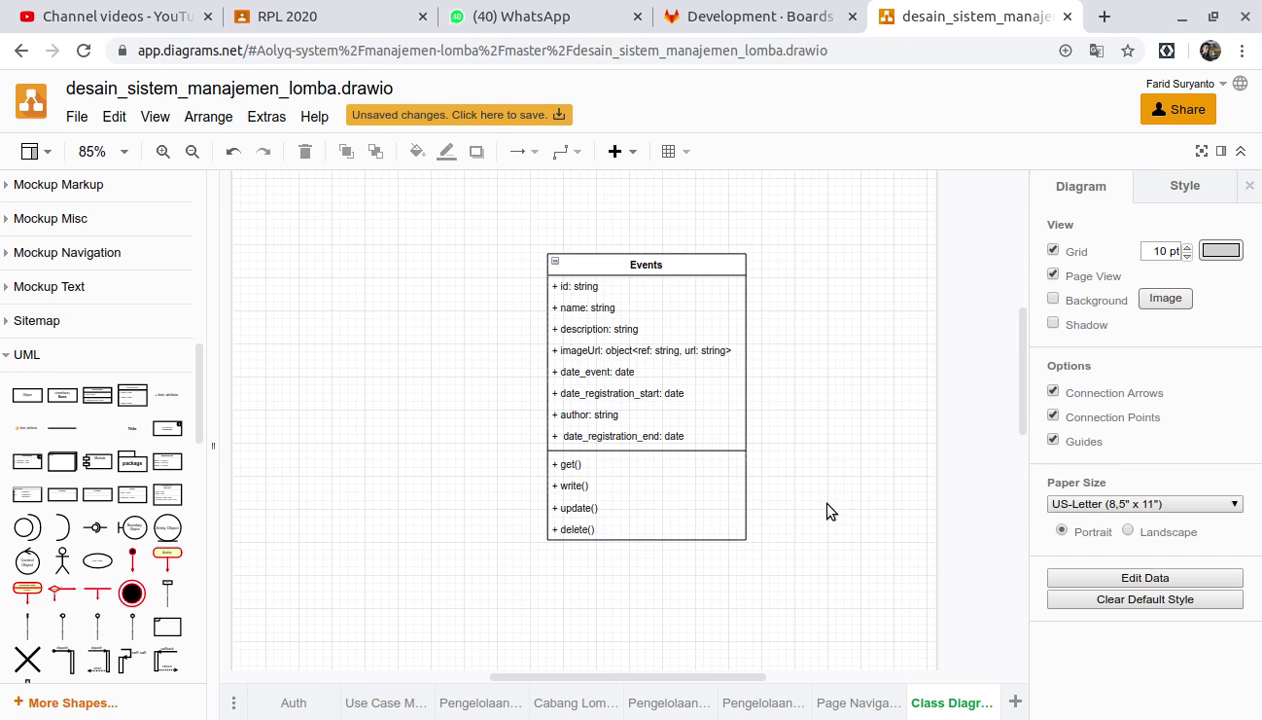
# Add the access condition "if auth.uid != null" to the get() method, separated by a colon
pyautogui.click(568, 467)
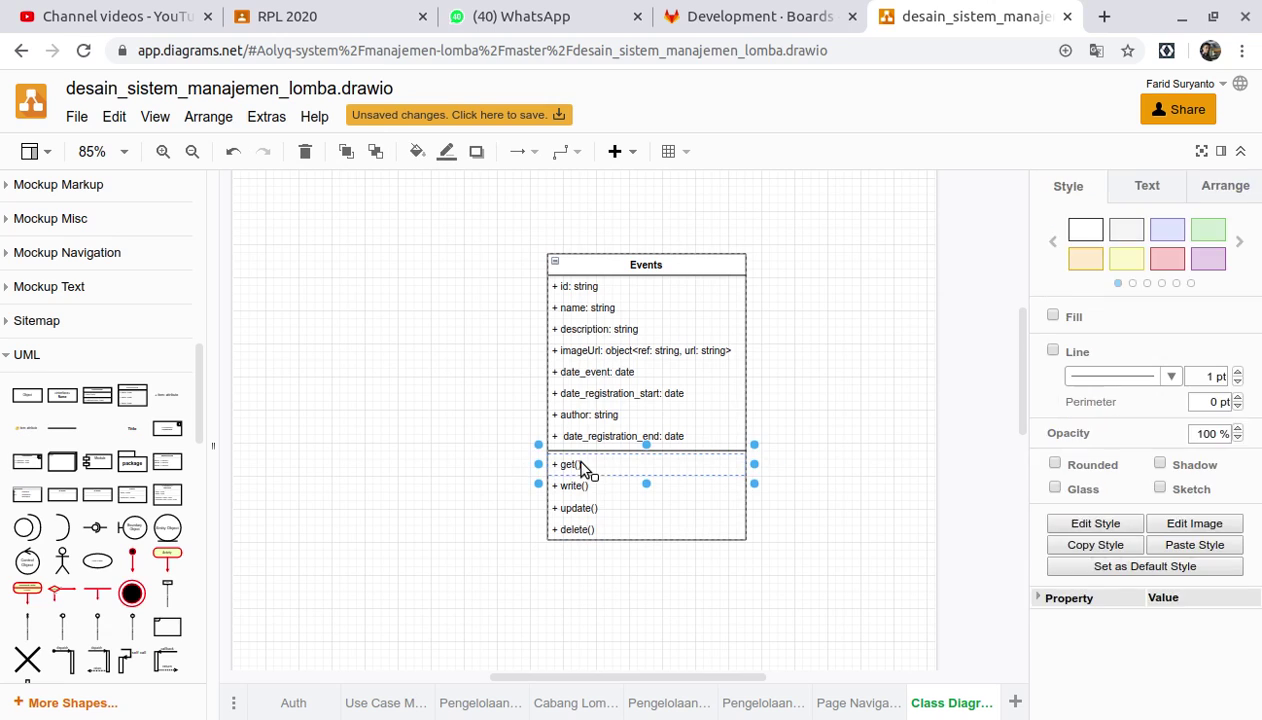
pyautogui.doubleClick(622, 465)
pyautogui.click(622, 465)
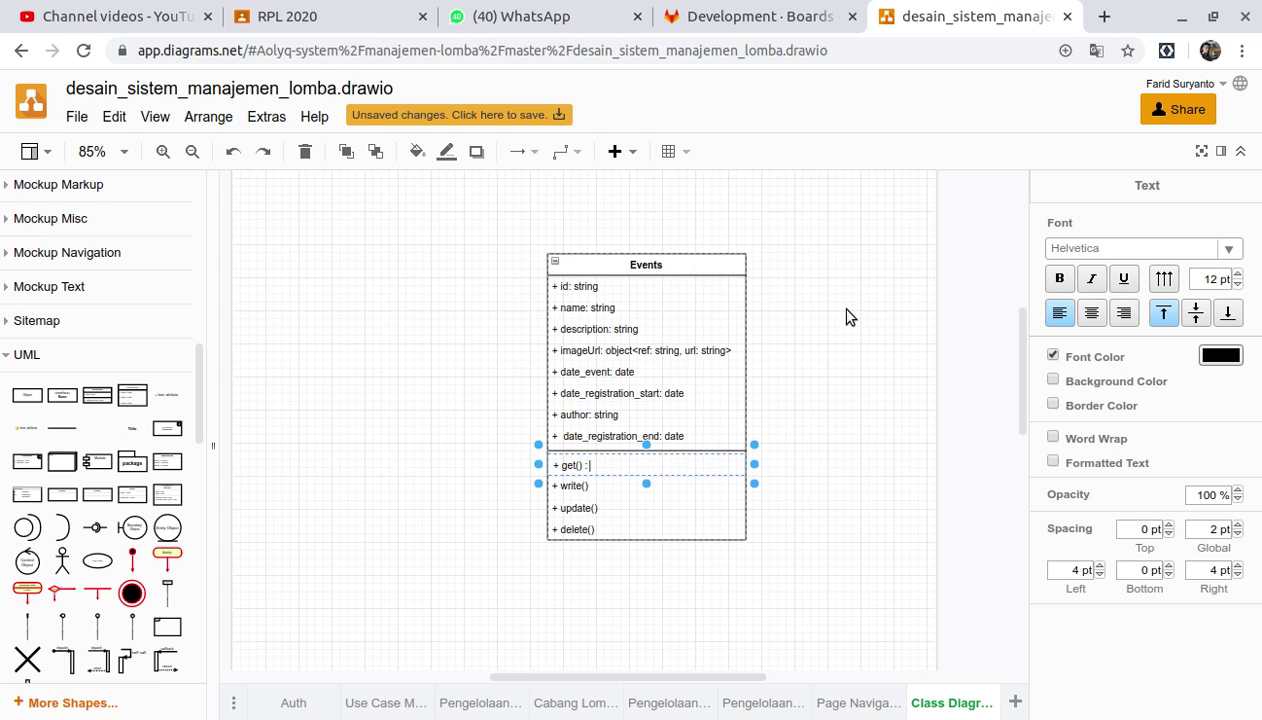
pyautogui.write('i')
pyautogui.write('f uid')
pyautogui.write(' ==')
pyautogui.write(' true')
pyautogui.press('BackSpace')
pyautogui.press('BackSpace')
pyautogui.press('BackSpace')
pyautogui.press('BackSpace')
pyautogui.press('BackSpace')
pyautogui.press('BackSpace')
pyautogui.press('BackSpace')
pyautogui.press('BackSpace')
pyautogui.press('BackSpace')
pyautogui.press('BackSpace')
pyautogui.press('BackSpace')
pyautogui.write('auth.uid != null;')
pyautogui.press('BackSpace')
pyautogui.click(800, 445)
# Extend the write() method with the access condition ": if auth.uid != null"
pyautogui.doubleClick(592, 490)
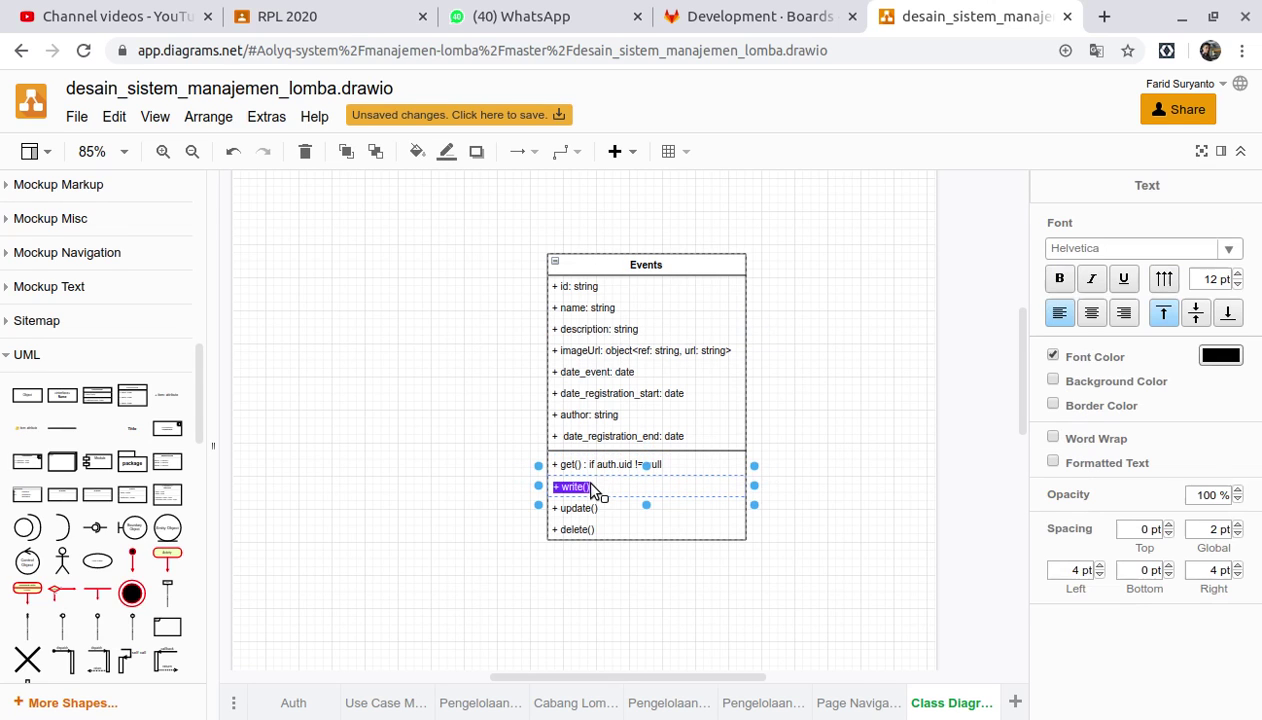
pyautogui.press('Right')
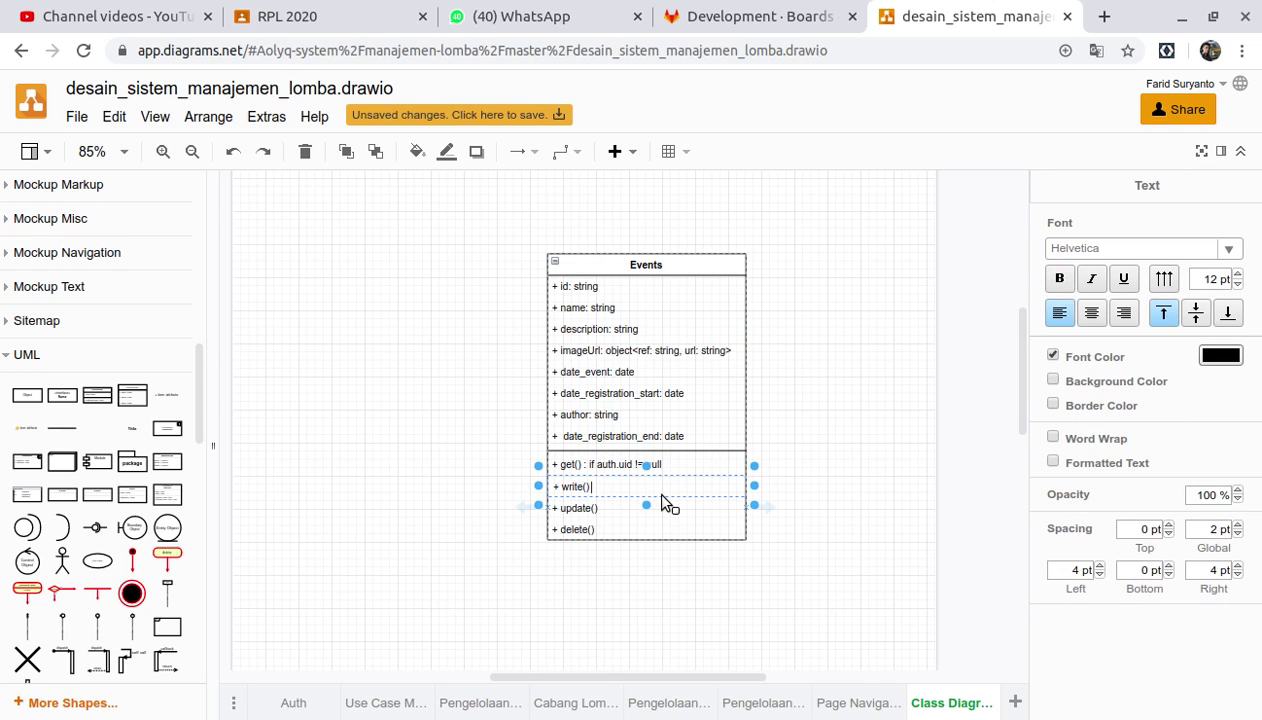
pyautogui.write(': if auth.uid != null')
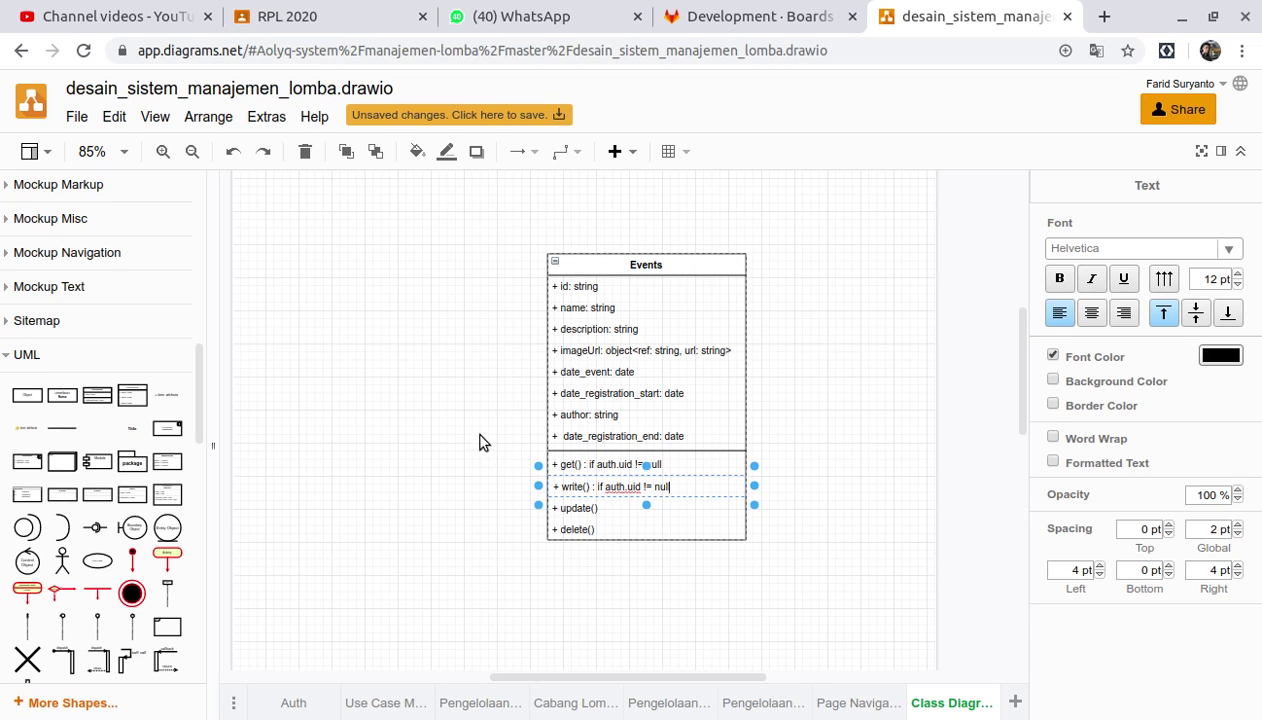
# Extend the update() method with the access condition ": if auth.uid == author"
pyautogui.click(585, 510)
pyautogui.doubleClick(585, 512)
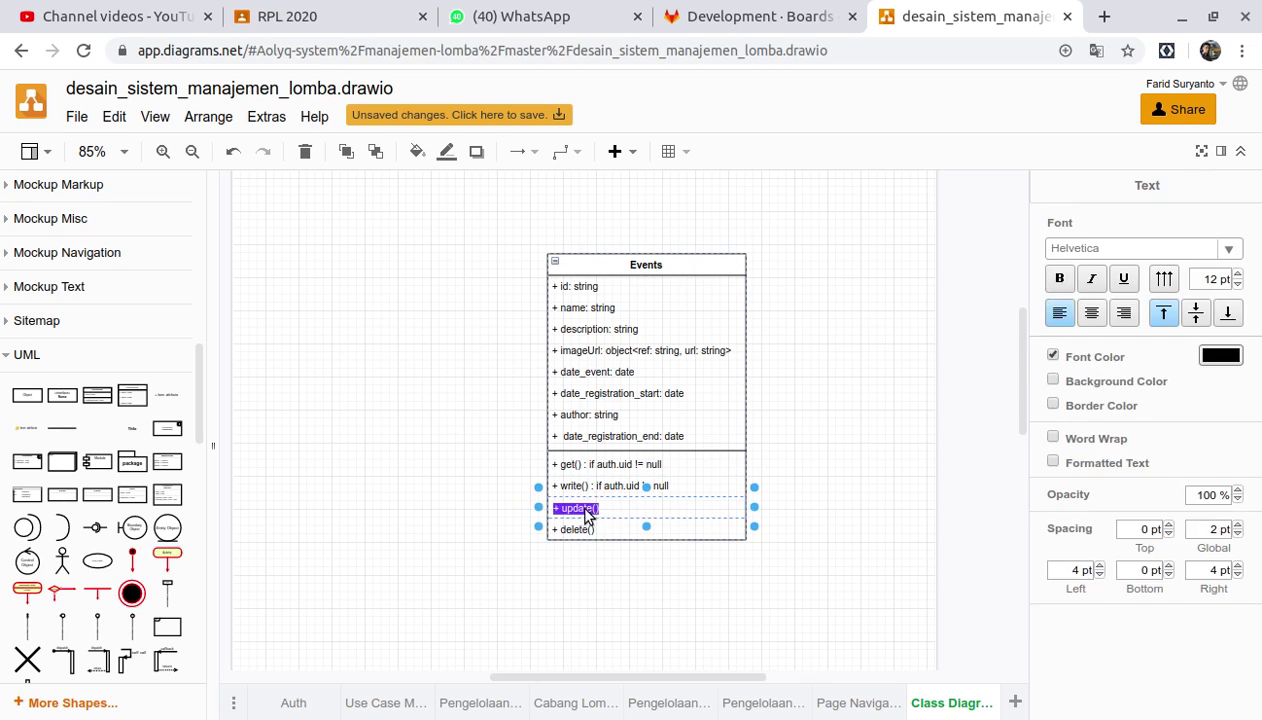
pyautogui.click(655, 514)
pyautogui.write(': ')
pyautogui.write('if(')
pyautogui.press('BackSpace')
pyautogui.press('BackSpace')
pyautogui.write('f auth.uid ==')
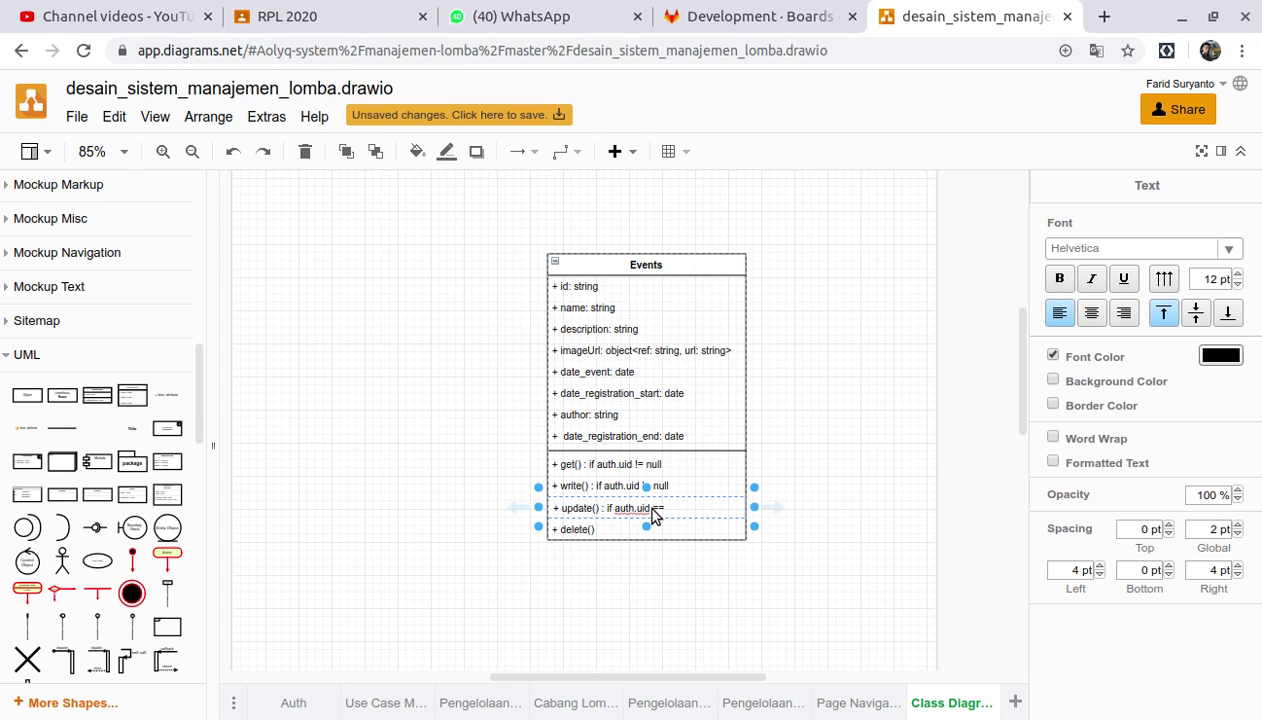
pyautogui.write(' author')
pyautogui.doubleClick(612, 532)
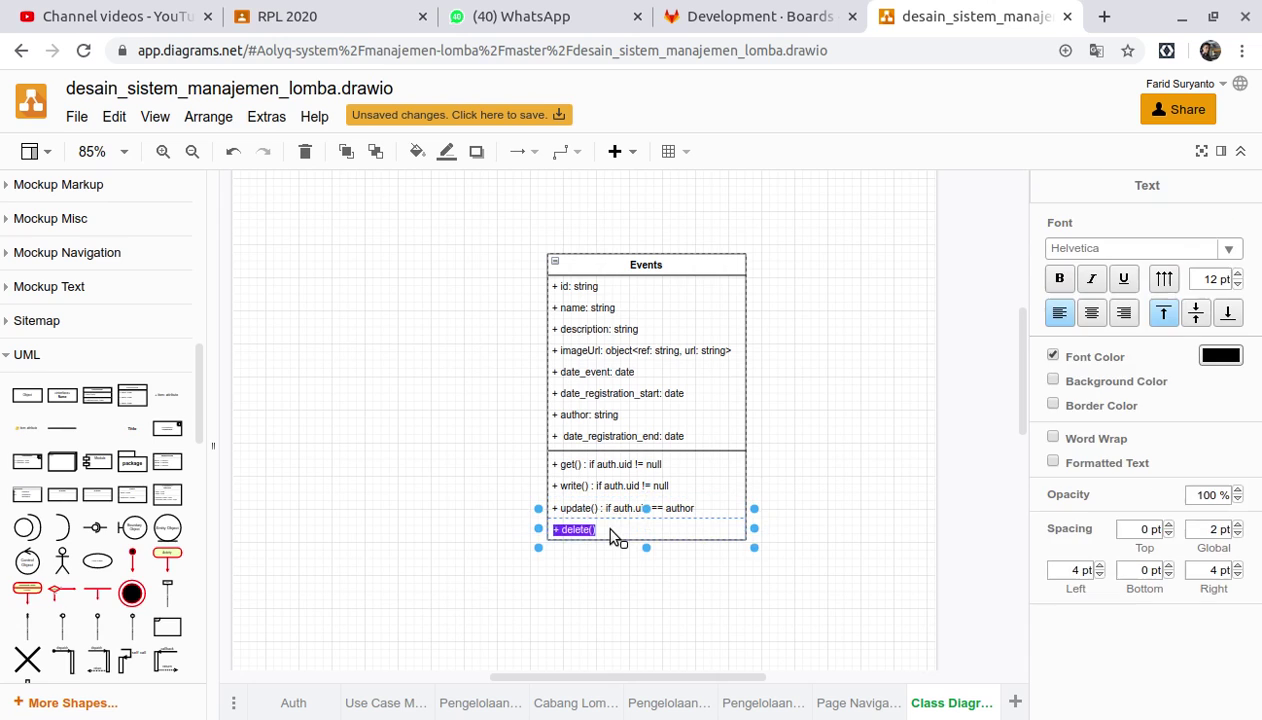
pyautogui.click(642, 537)
pyautogui.doubleClick(615, 533)
pyautogui.click(612, 528)
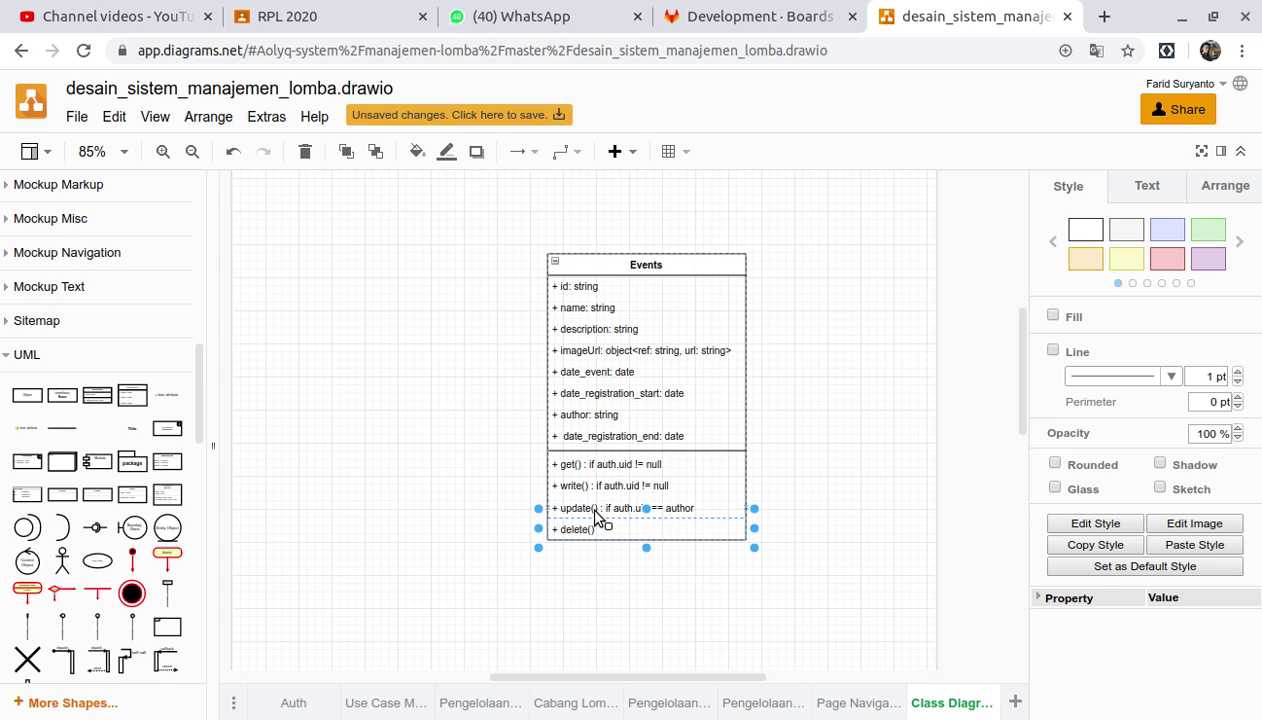
pyautogui.click(837, 526)
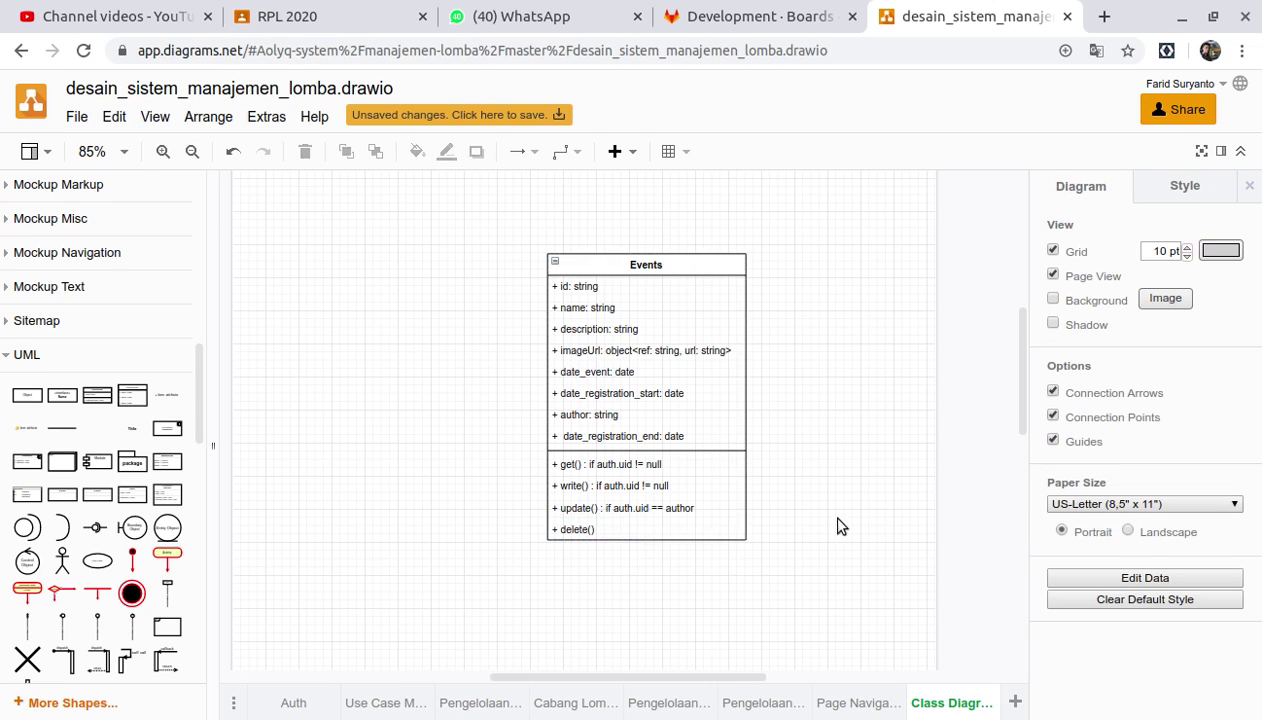
# Extend the delete() method with the access condition ": if auth.uid == resource.author"
pyautogui.doubleClick(591, 533)
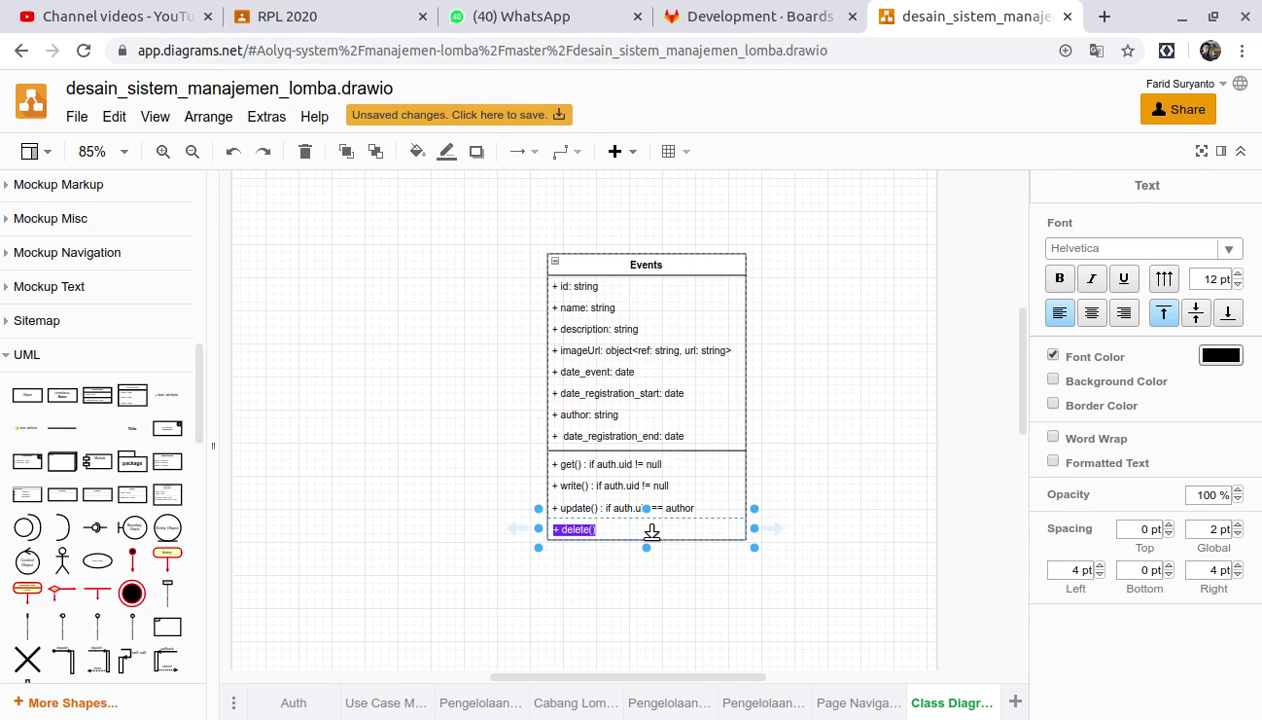
pyautogui.press('Right')
pyautogui.write(': if auth.uid !=')
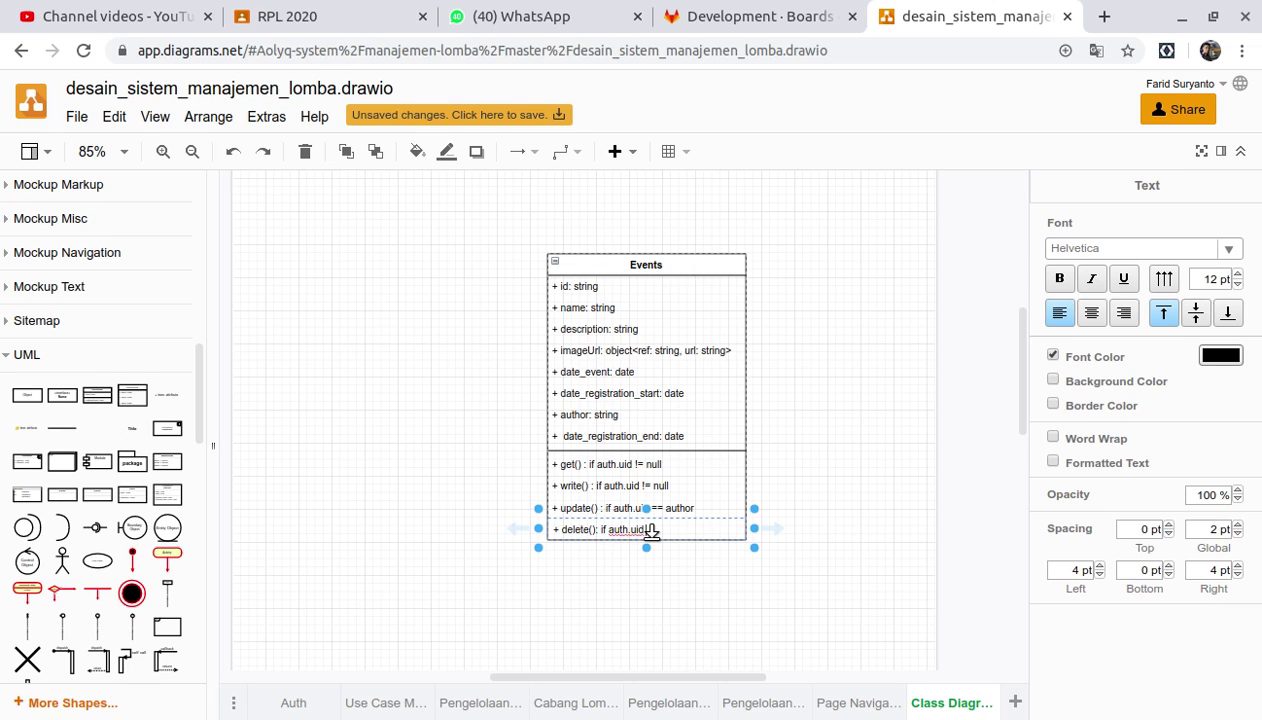
pyautogui.write(' autho')
pyautogui.press('BackSpace')
pyautogui.press('BackSpace')
pyautogui.write('or')
pyautogui.click(651, 529)
pyautogui.press('BackSpace')
pyautogui.write('=')
pyautogui.press('Left')
pyautogui.write('r')
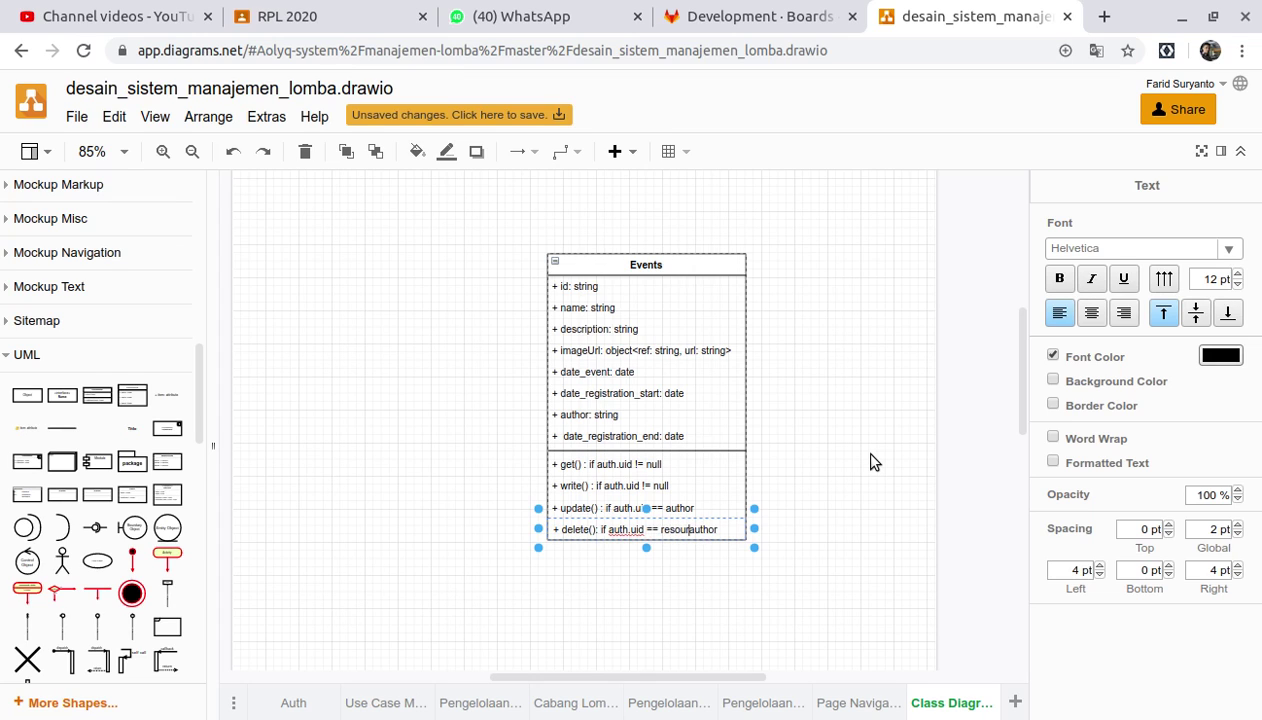
pyautogui.write('esource.')
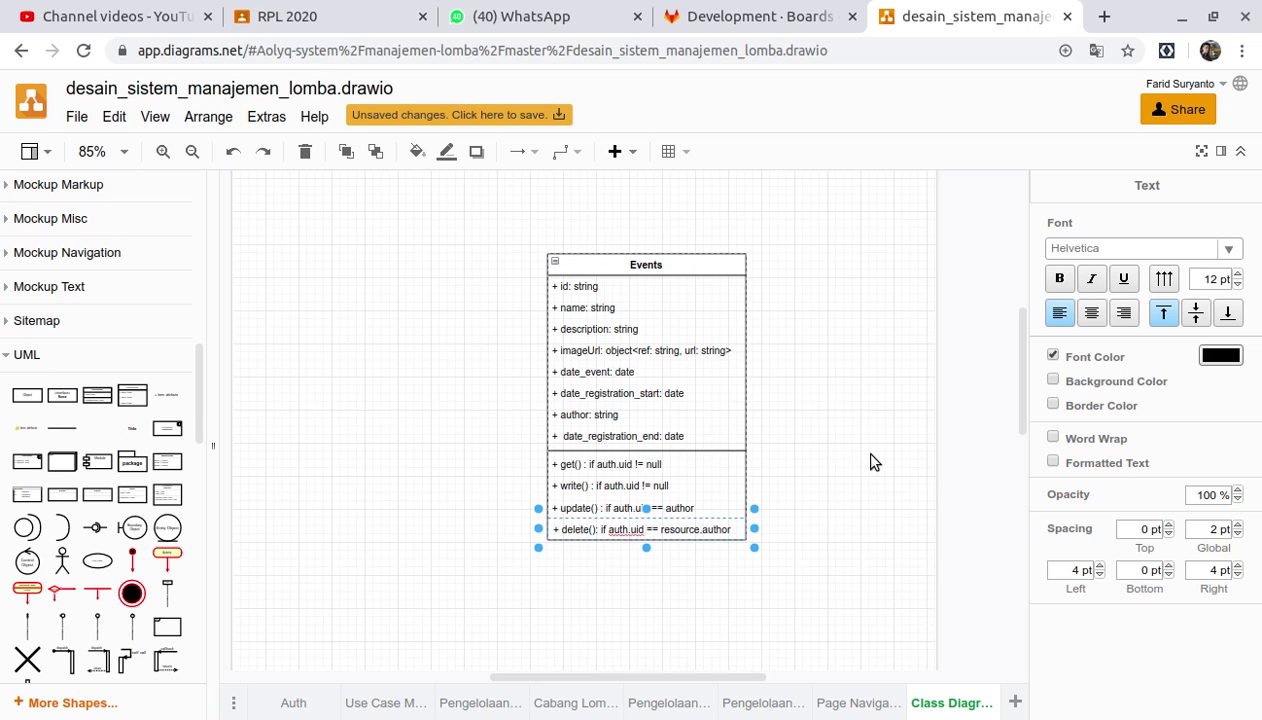